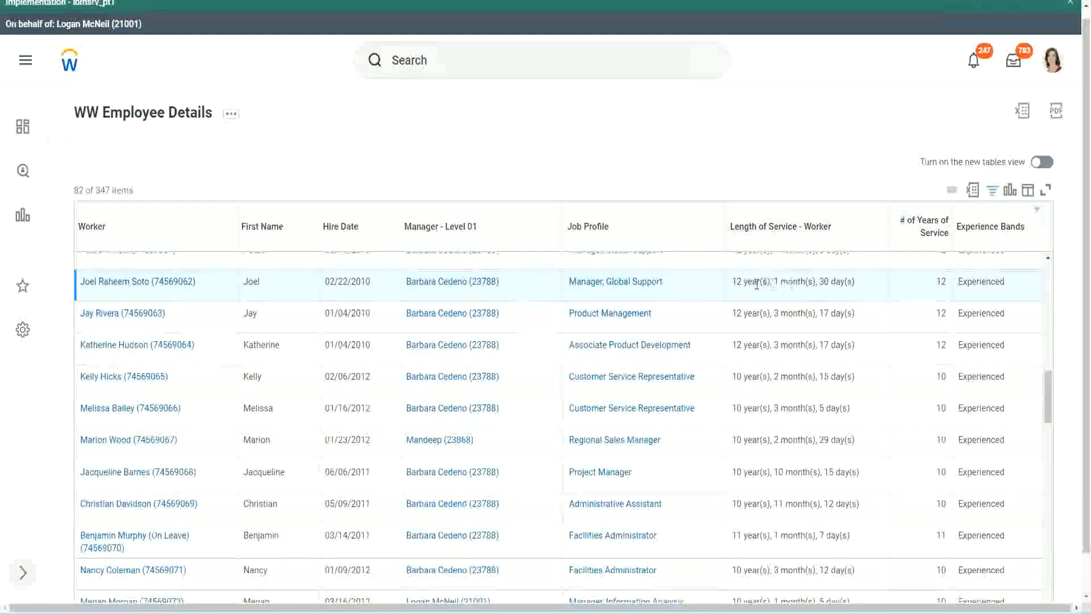
Compare the length of service text with the number of years of service in the Manager, Global Support row.
drag(732, 282, 737, 281)
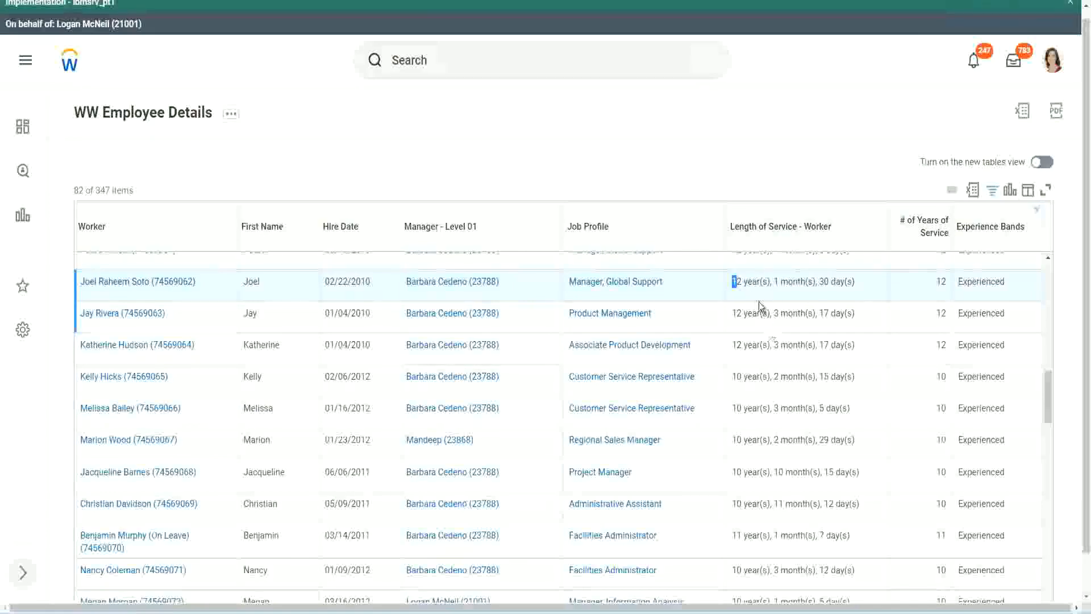
click(770, 282)
mouse_move(117, 290)
drag(732, 282, 773, 280)
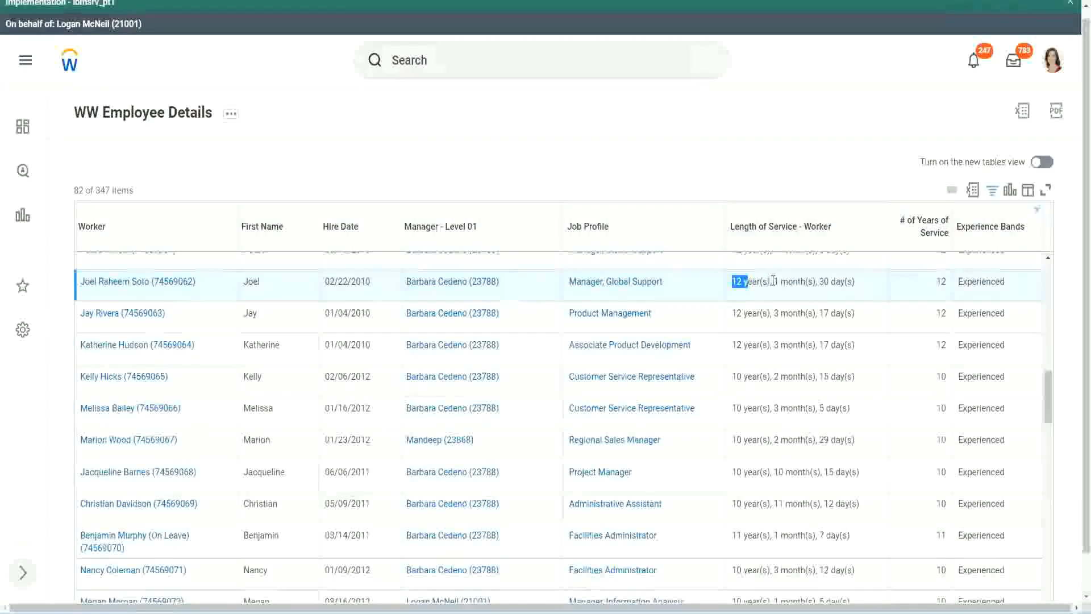
double_click(825, 281)
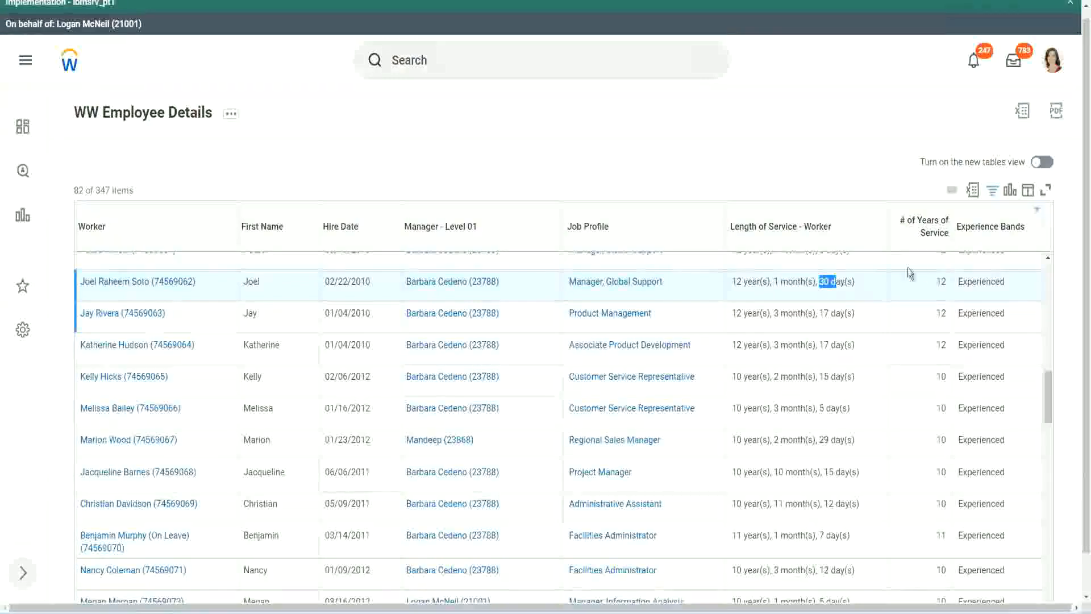
double_click(941, 281)
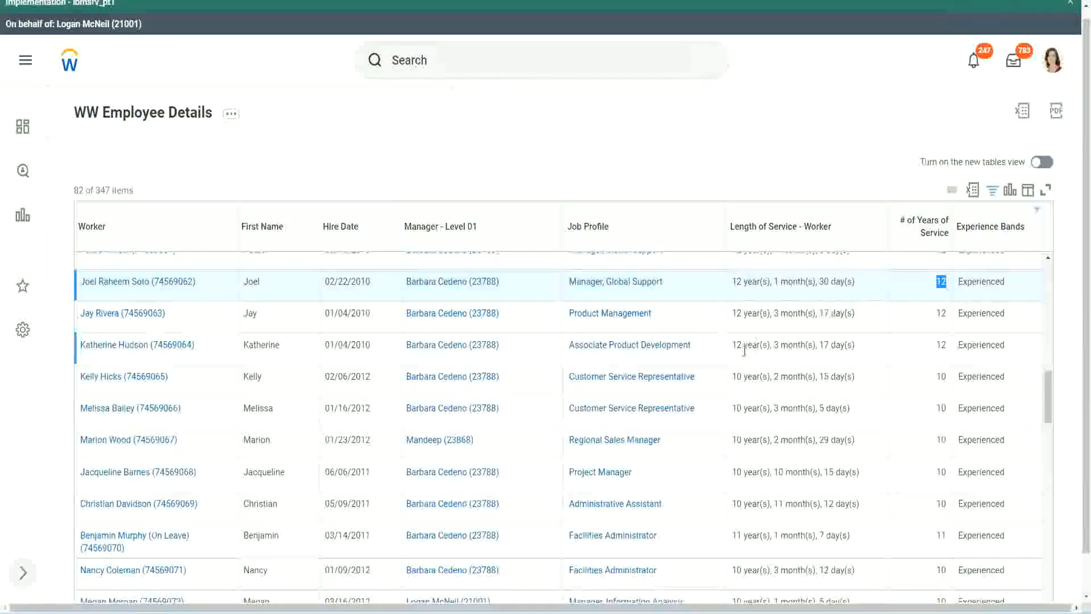
Examine the years, months and days of service against the number of years in the Administrative Assistant row.
click(748, 504)
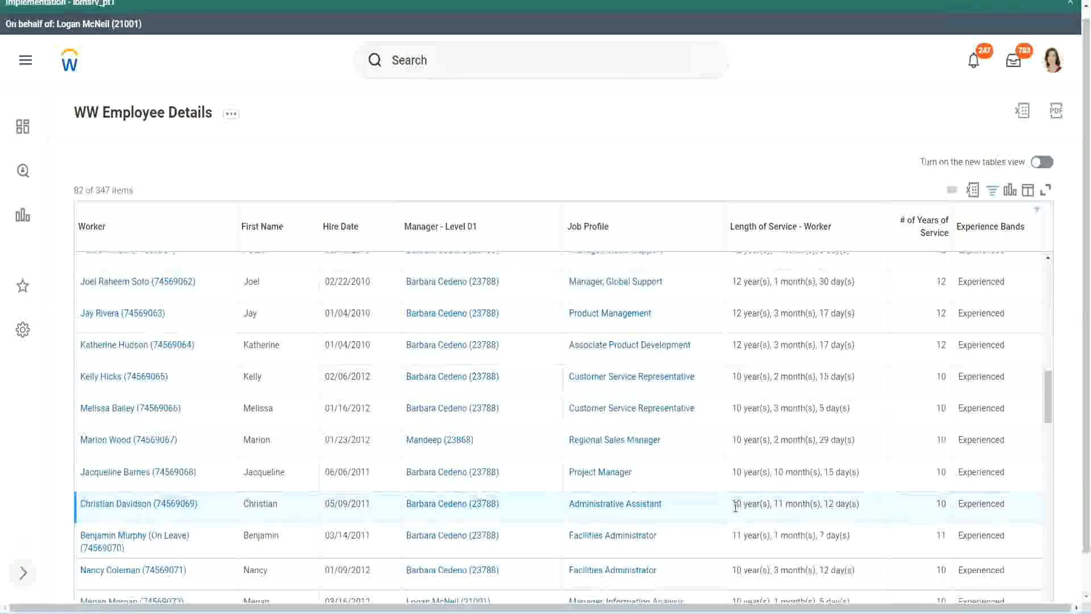
double_click(784, 503)
drag(827, 503, 847, 503)
click(847, 503)
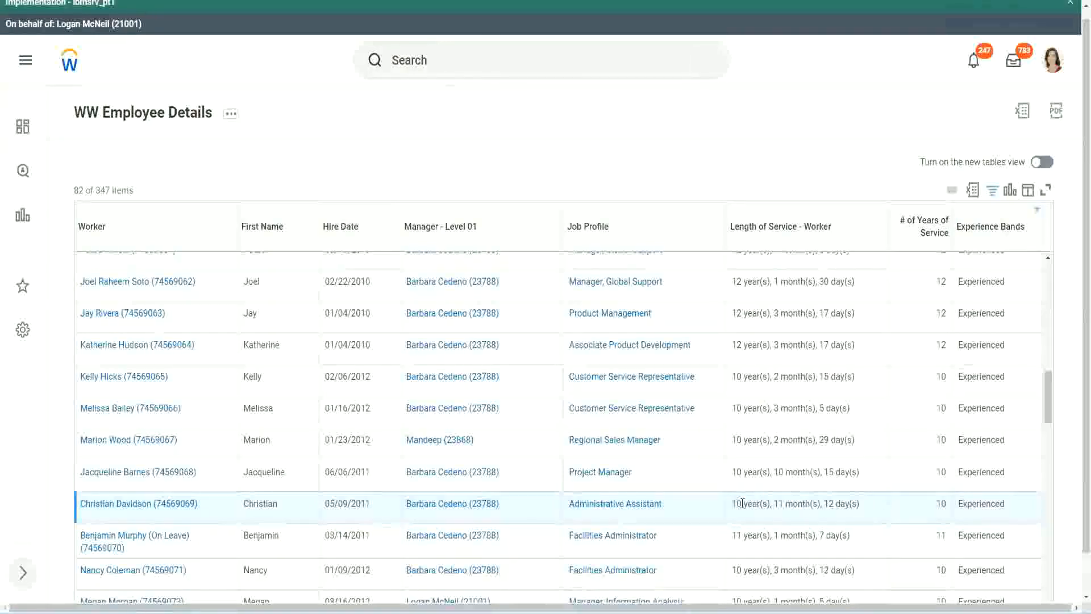
double_click(941, 504)
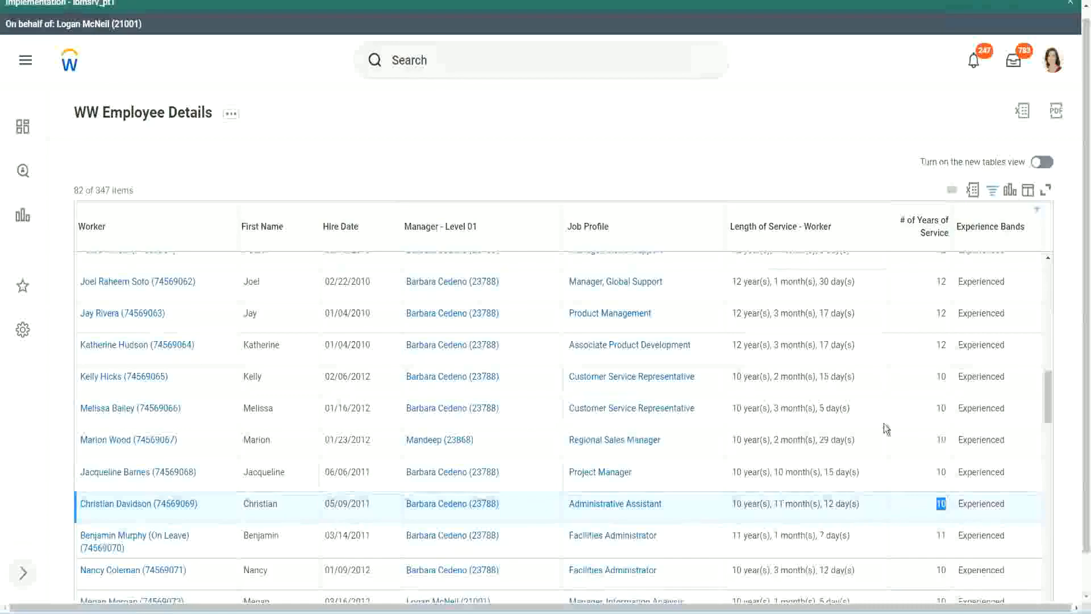
click(941, 361)
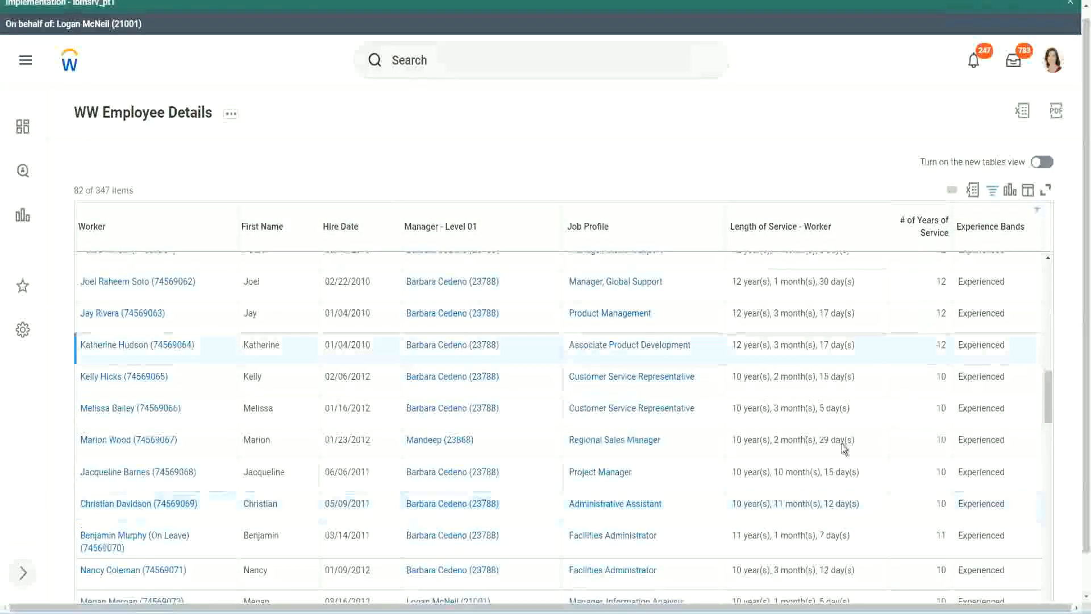
double_click(745, 500)
click(824, 500)
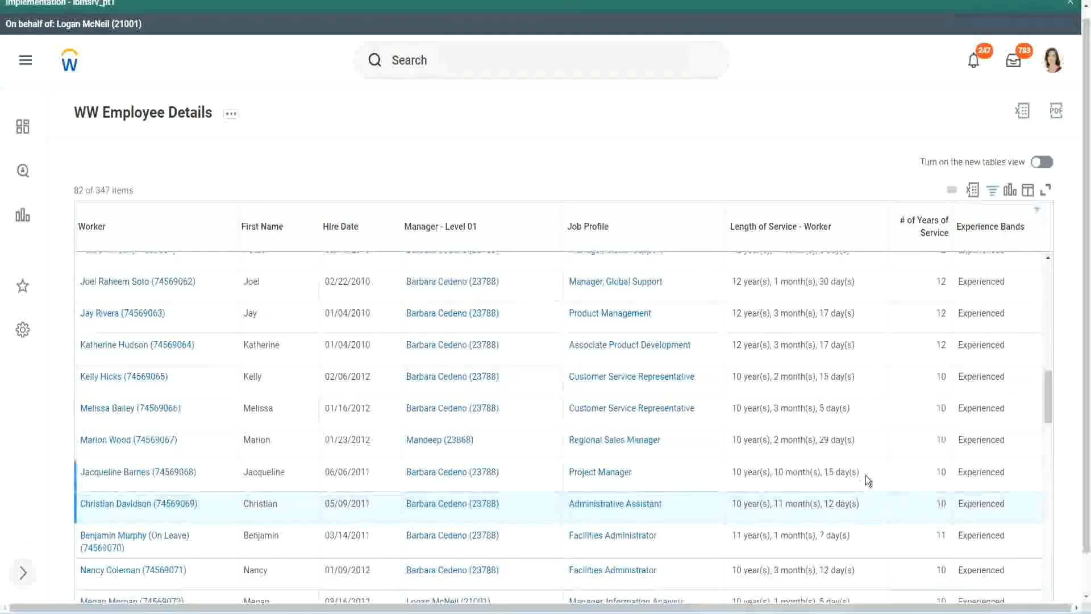
Review how length of service converts to whole years across the Global Support, Administrative Assistant and Project Manager rows.
double_click(943, 282)
drag(732, 282, 870, 282)
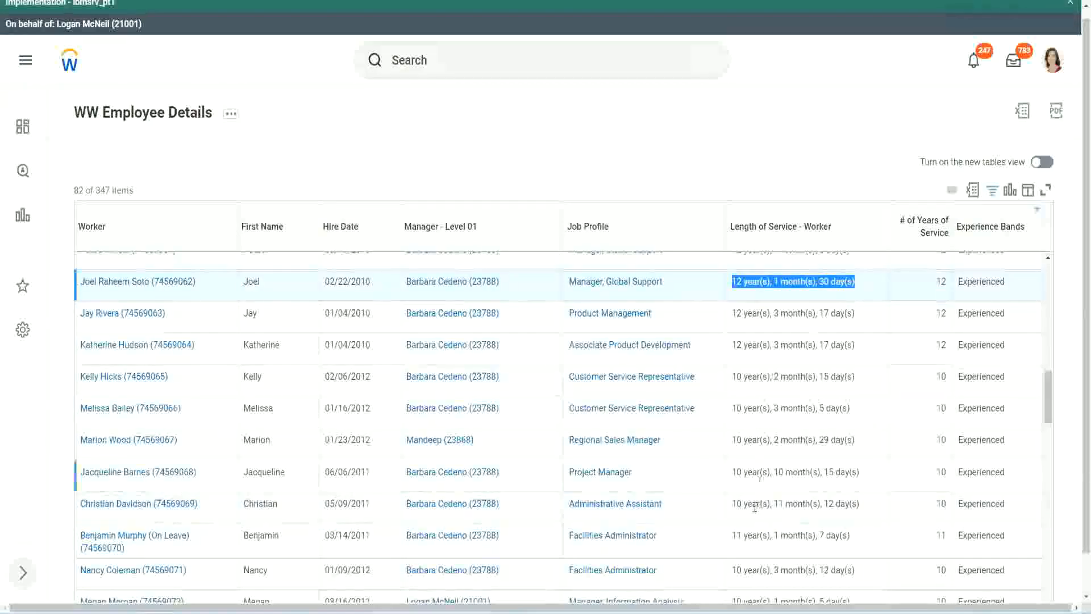
click(847, 503)
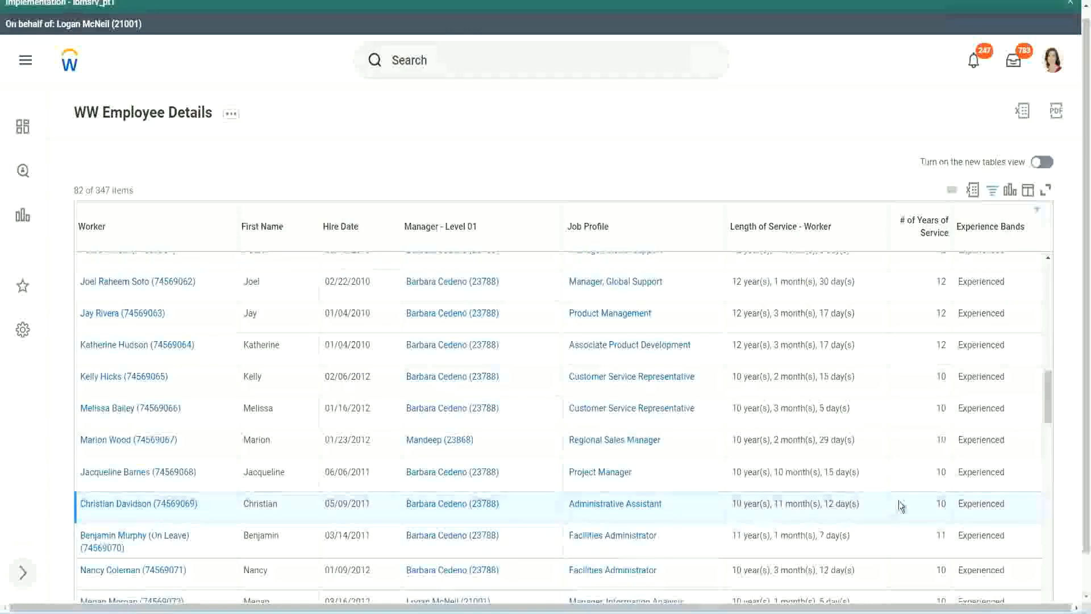
double_click(938, 503)
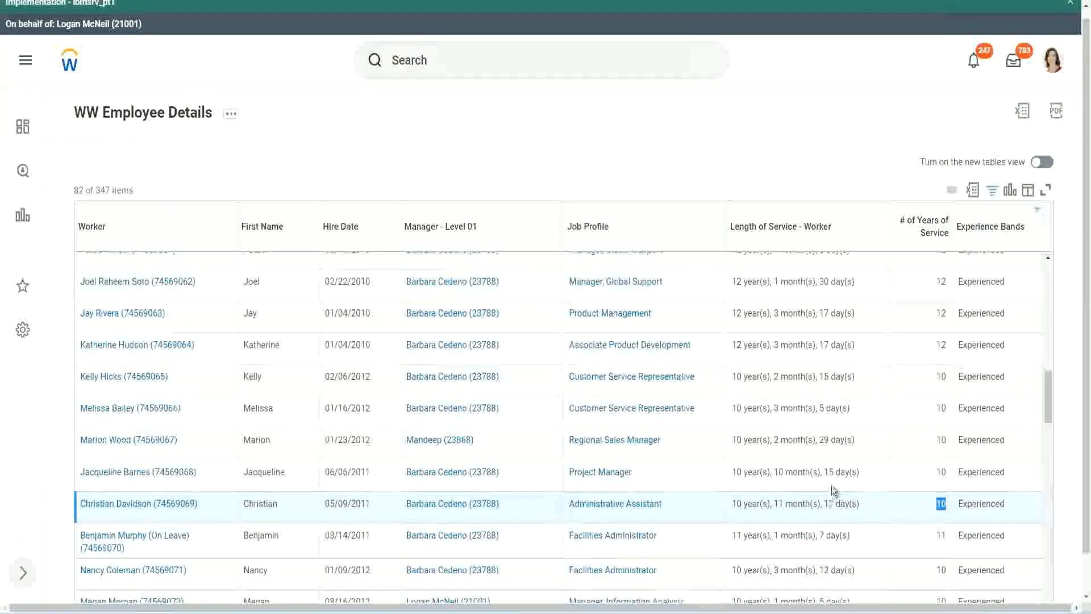
click(902, 507)
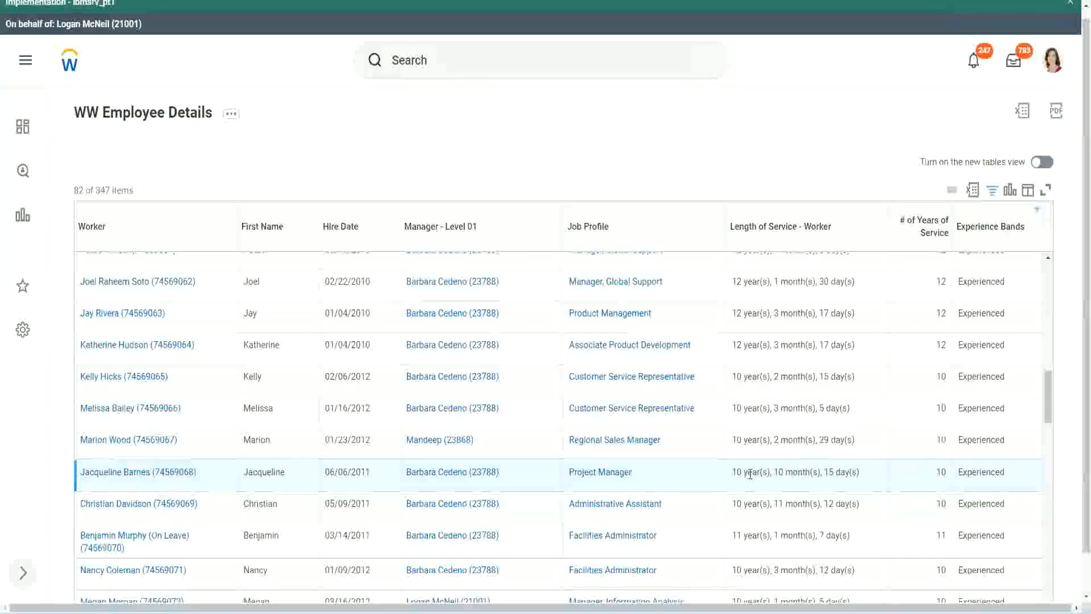
double_click(780, 472)
click(815, 472)
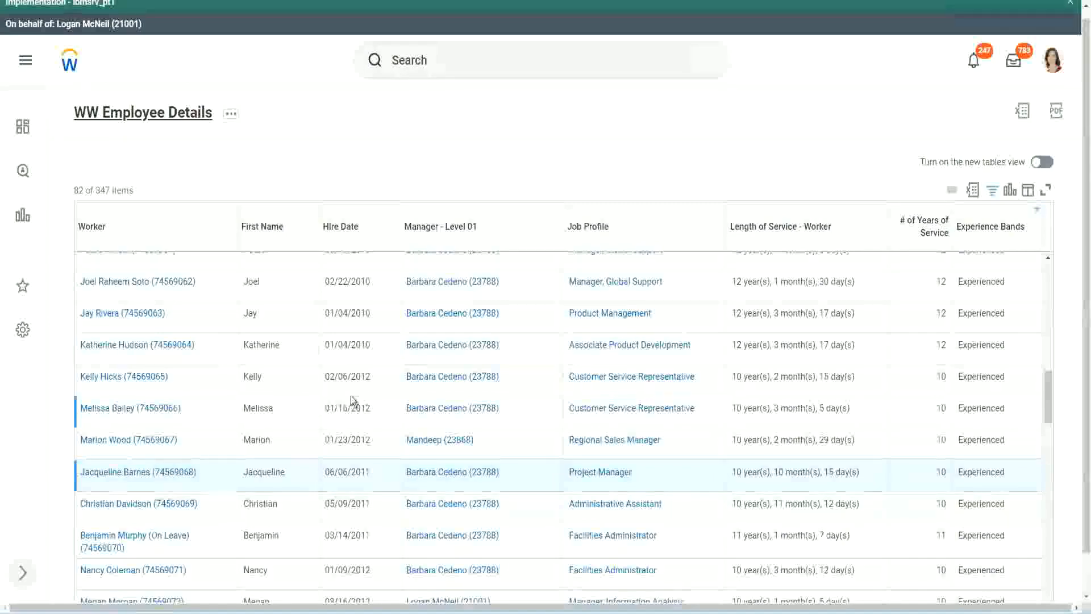
Open the CF-WW-Eval Exp-Derive Experience Bands from Years of Service field in a new tab from the report definition and dismiss the environment banner.
scroll(356, 393, down, 5)
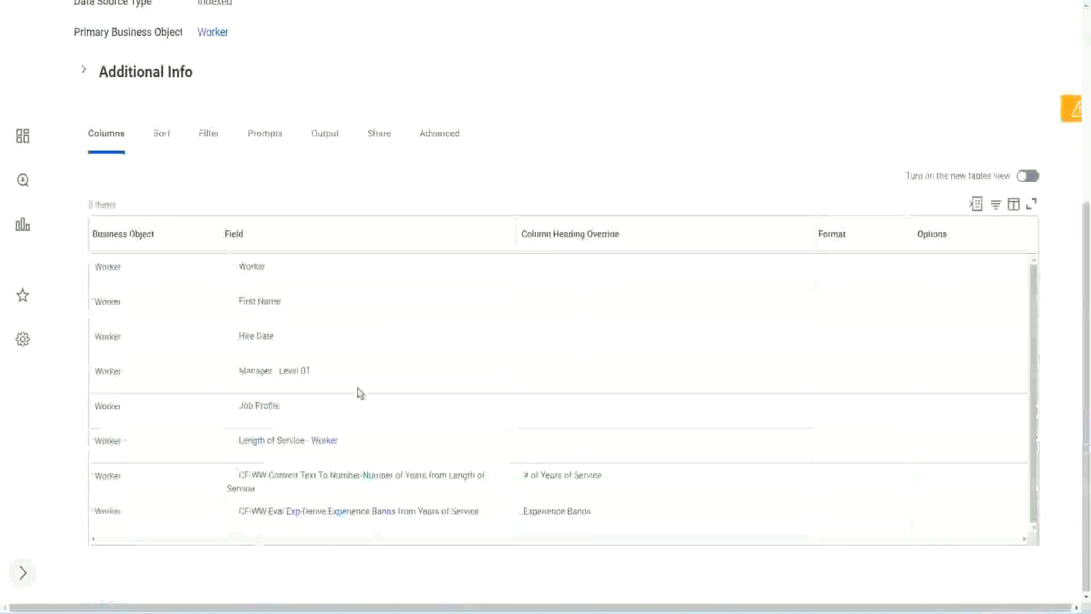
right_click(297, 517)
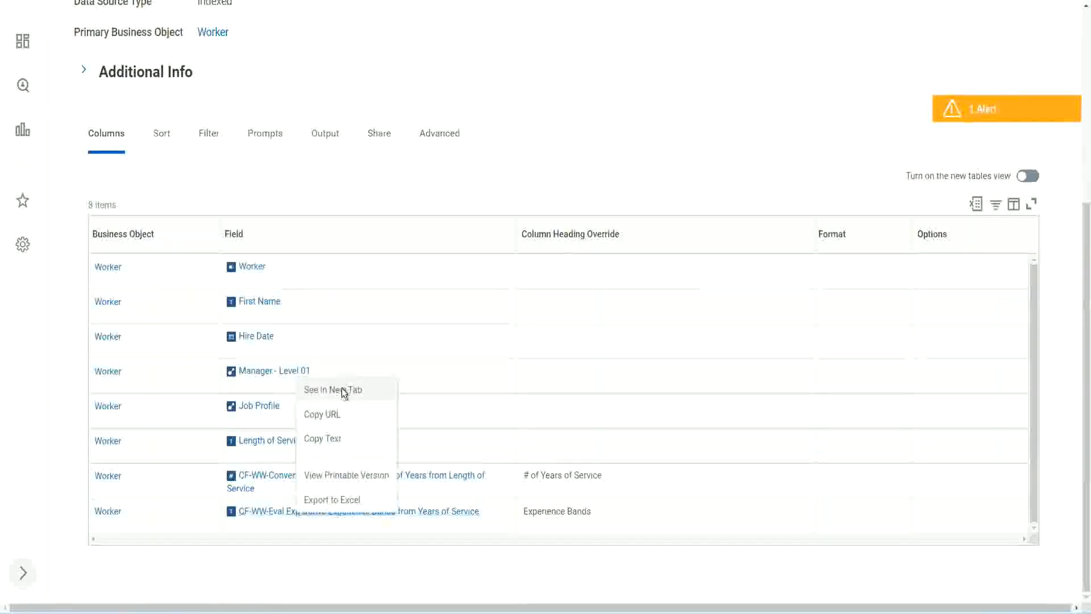
click(341, 390)
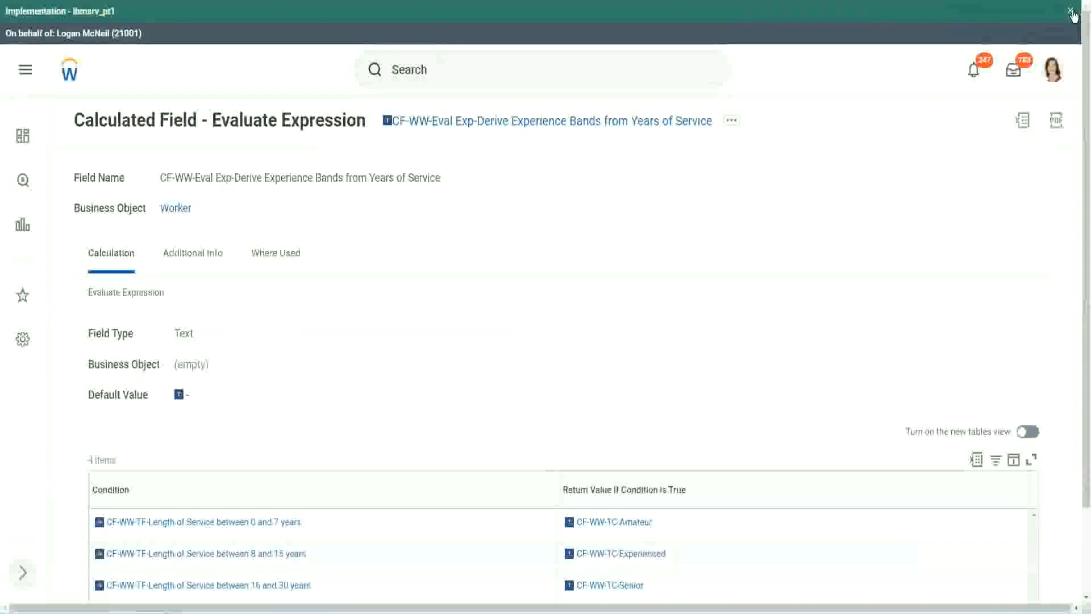
click(1071, 12)
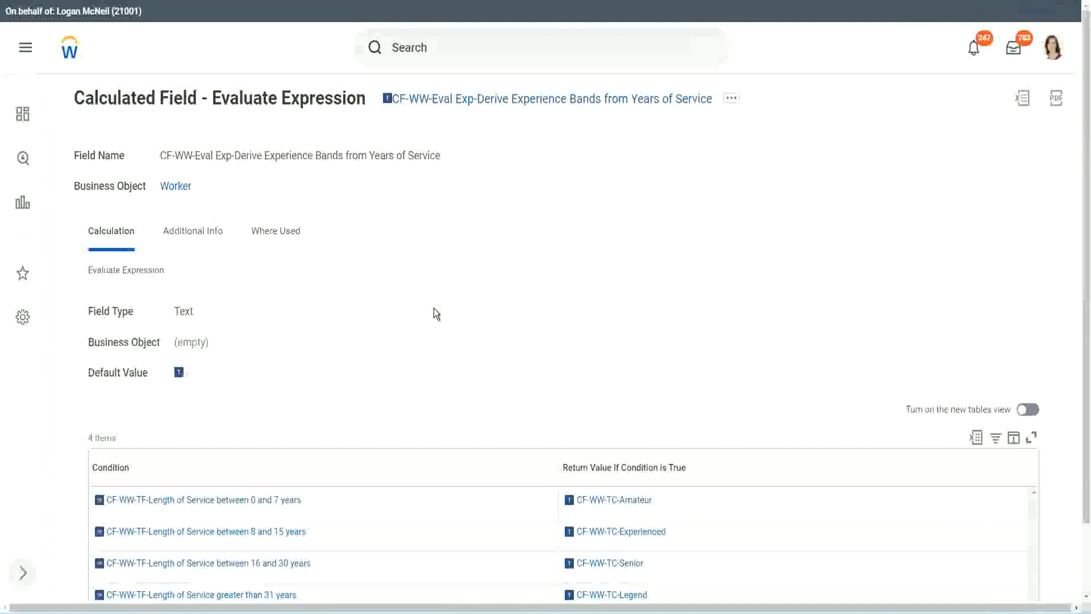
Copy the name of the Evaluate Expression calculated field from its page title.
scroll(455, 304, down, 1)
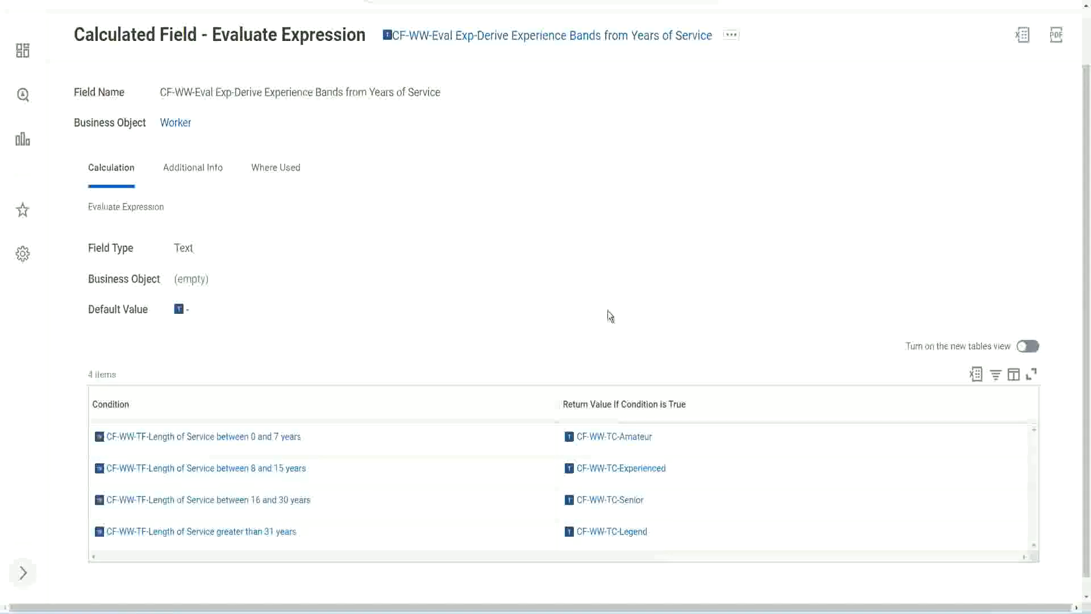
click(495, 402)
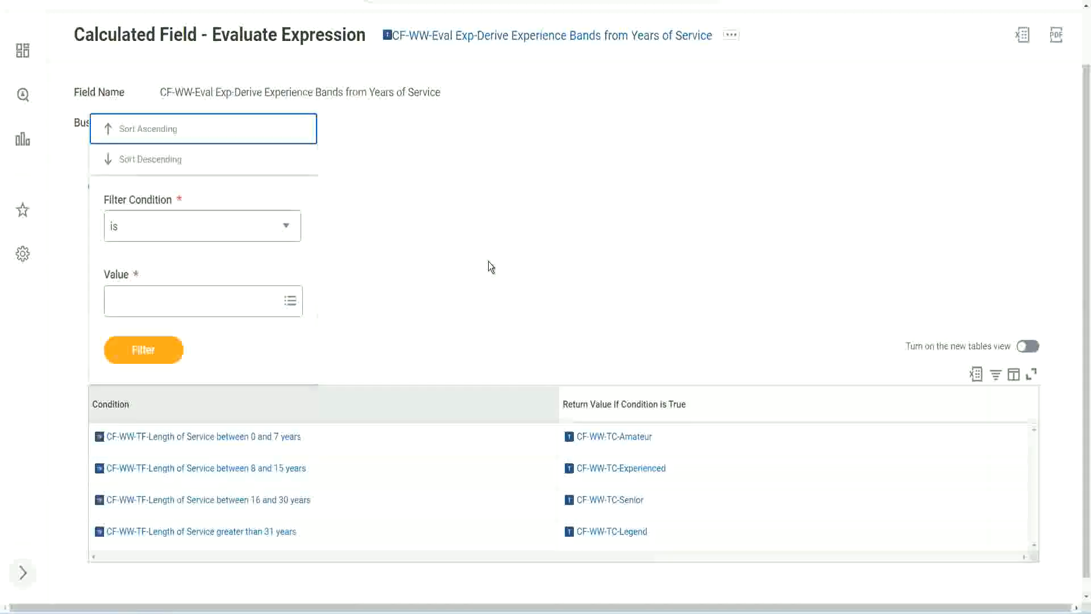
click(490, 265)
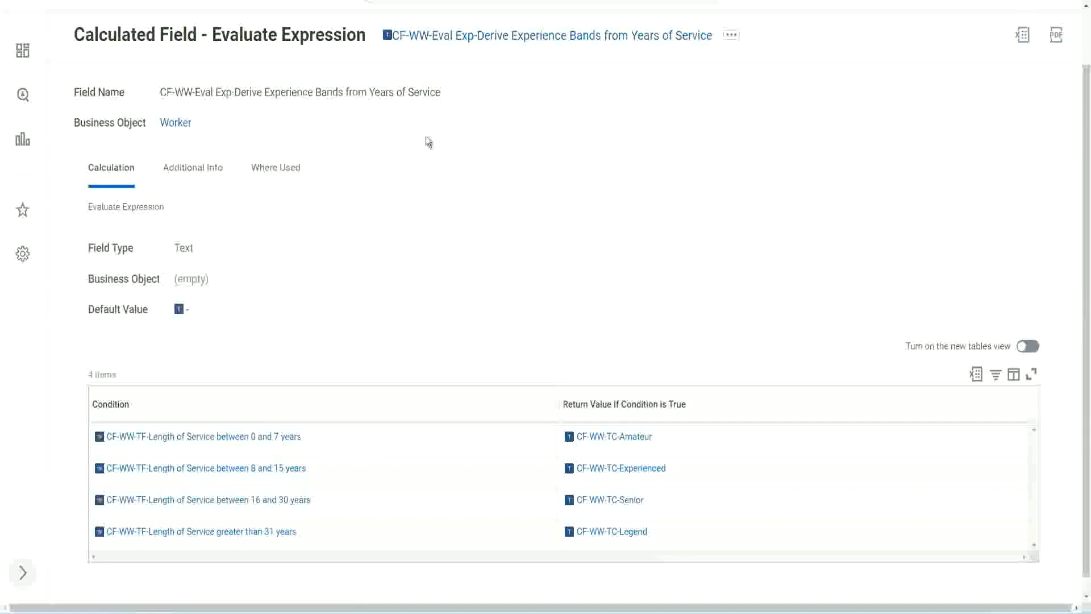
right_click(480, 40)
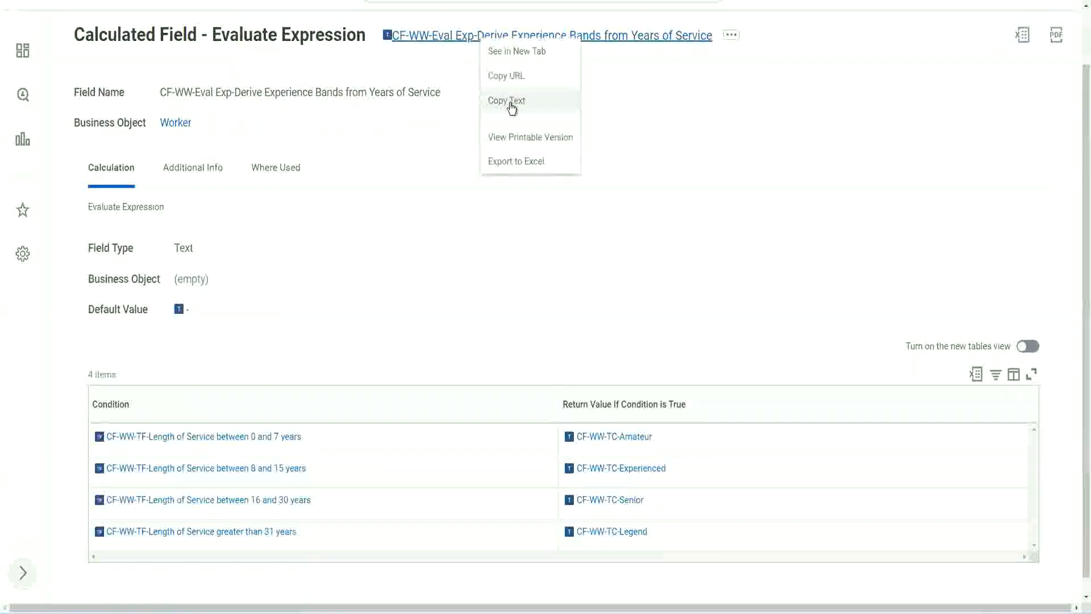
click(512, 107)
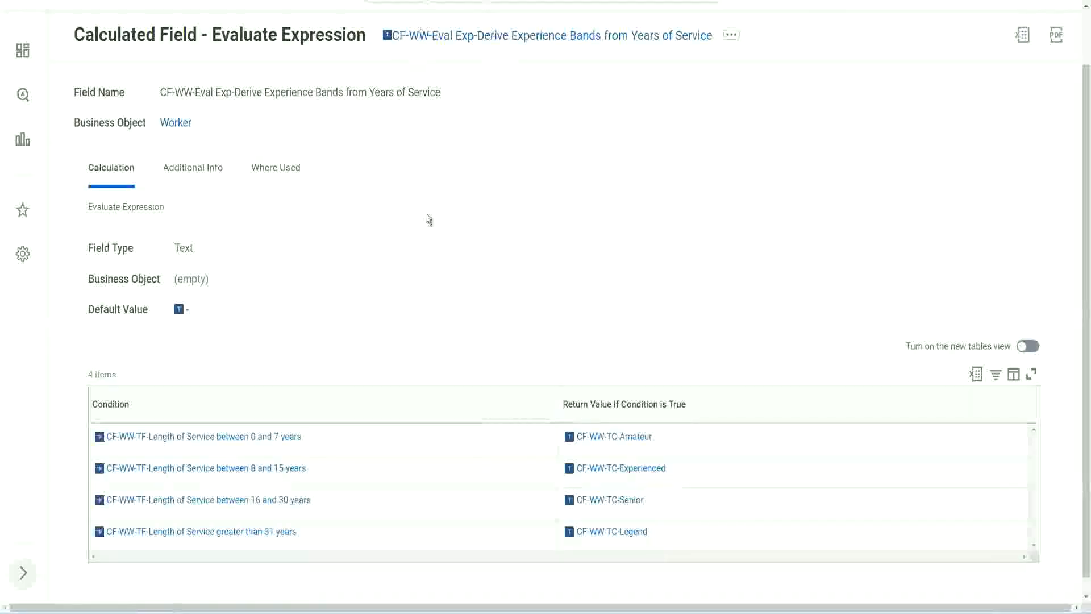
Return to the custom report, search for "create cal field" and open the Create Calculated Field task.
scroll(425, 227, up, 1)
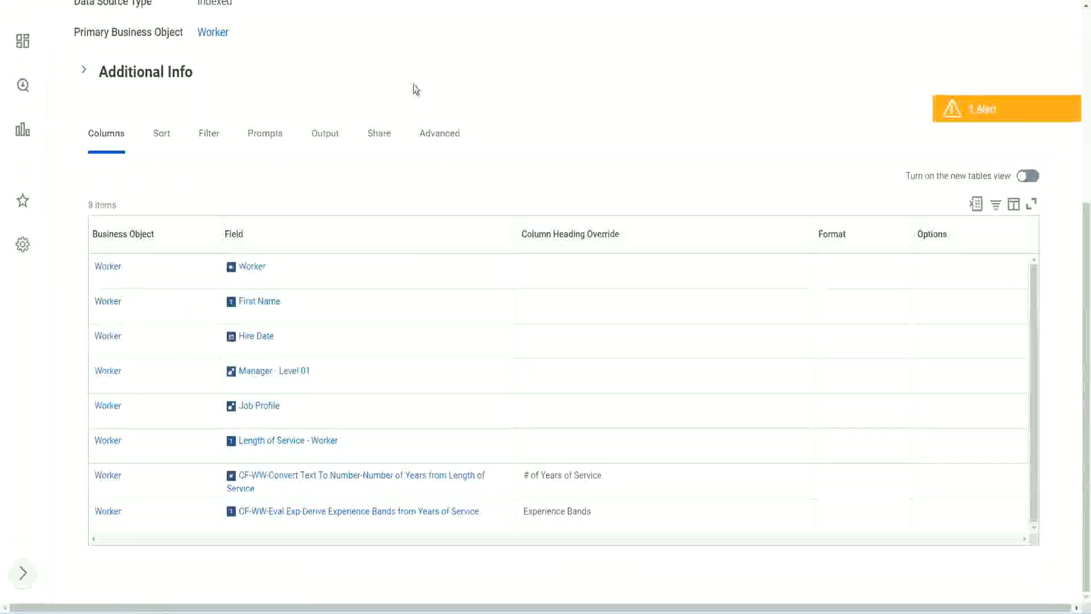
scroll(442, 71, up, 5)
click(443, 70)
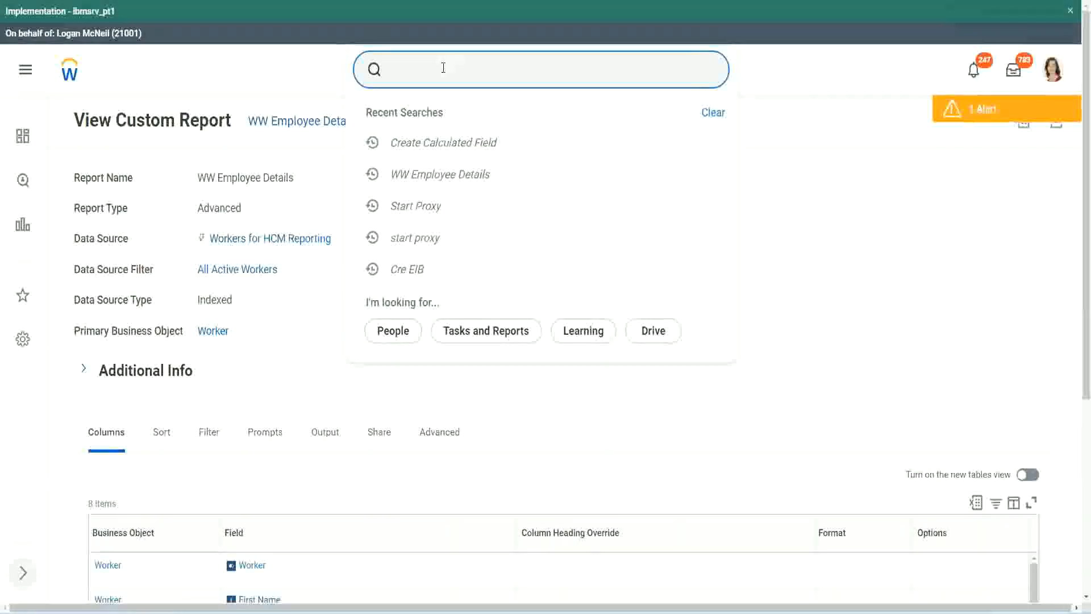
text(create cal field)
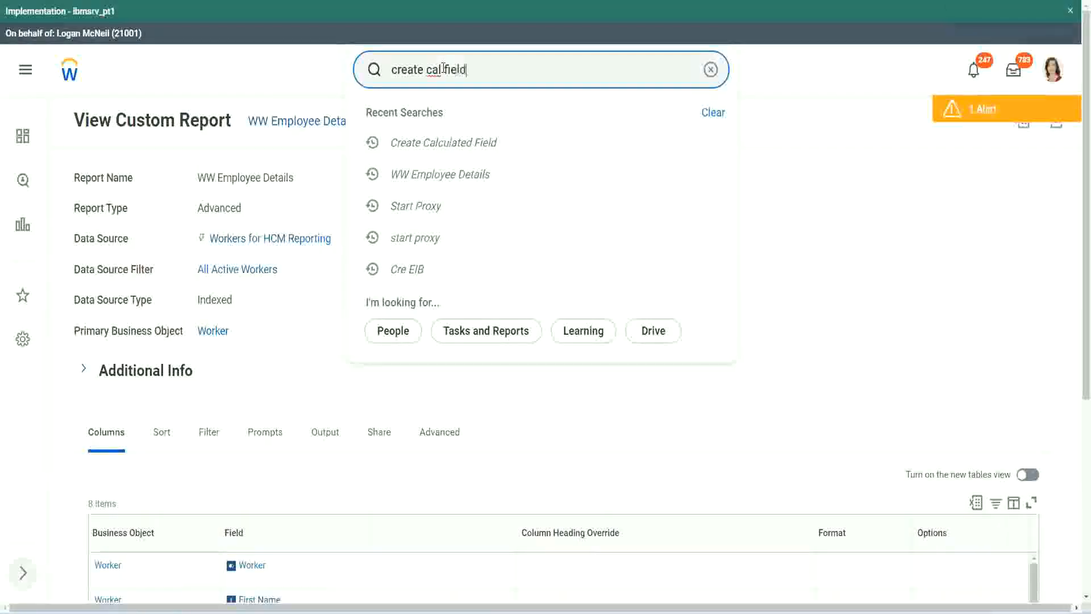
click(458, 120)
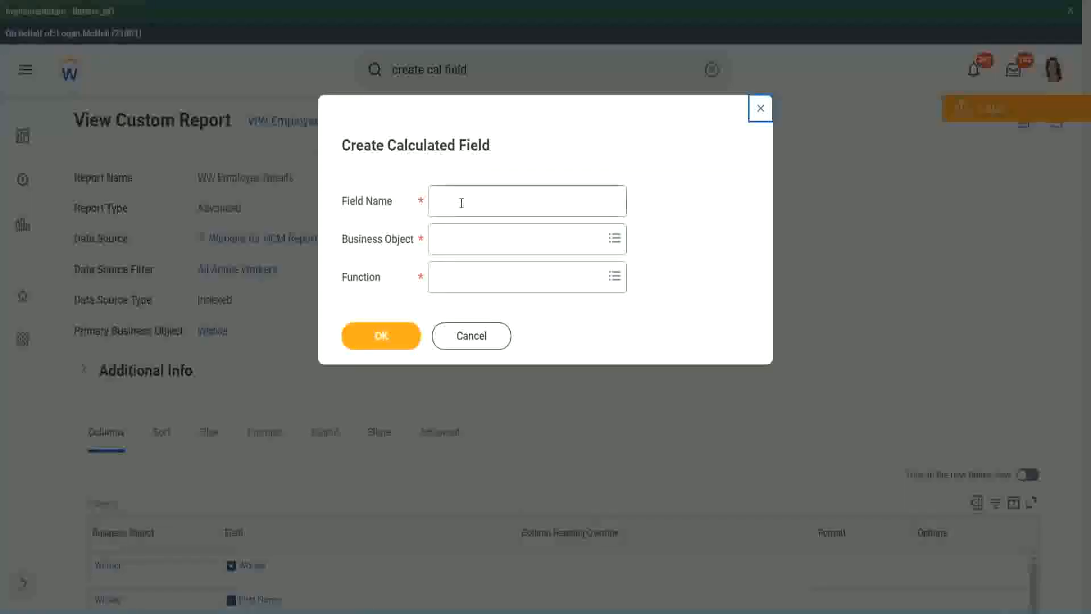
click(461, 203)
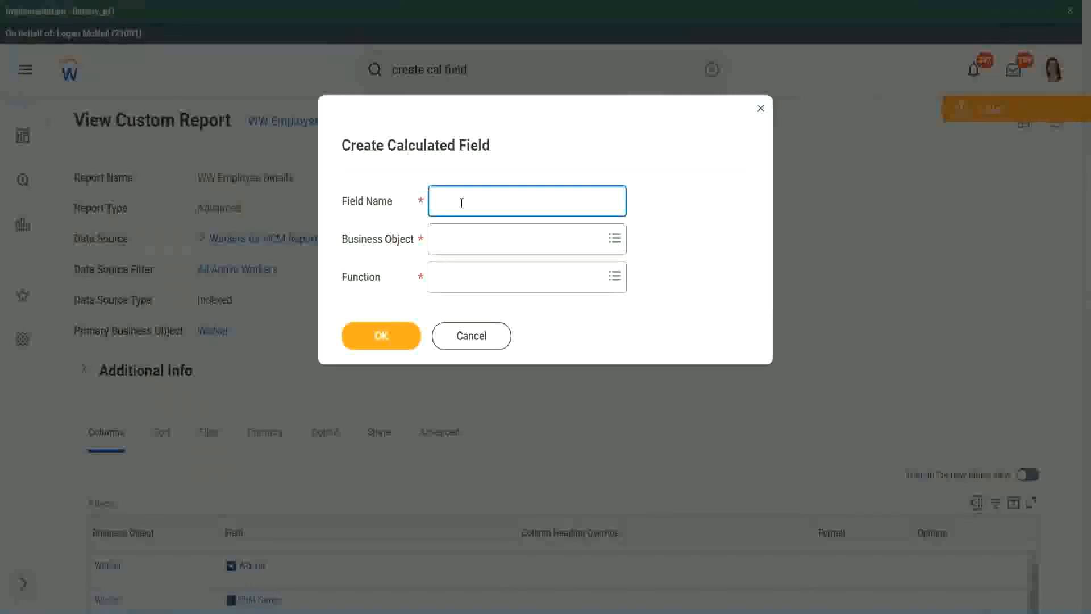
Paste the copied name as the new calculated field's name and insert "Bands" after "Exp".
key(ctrl+v)
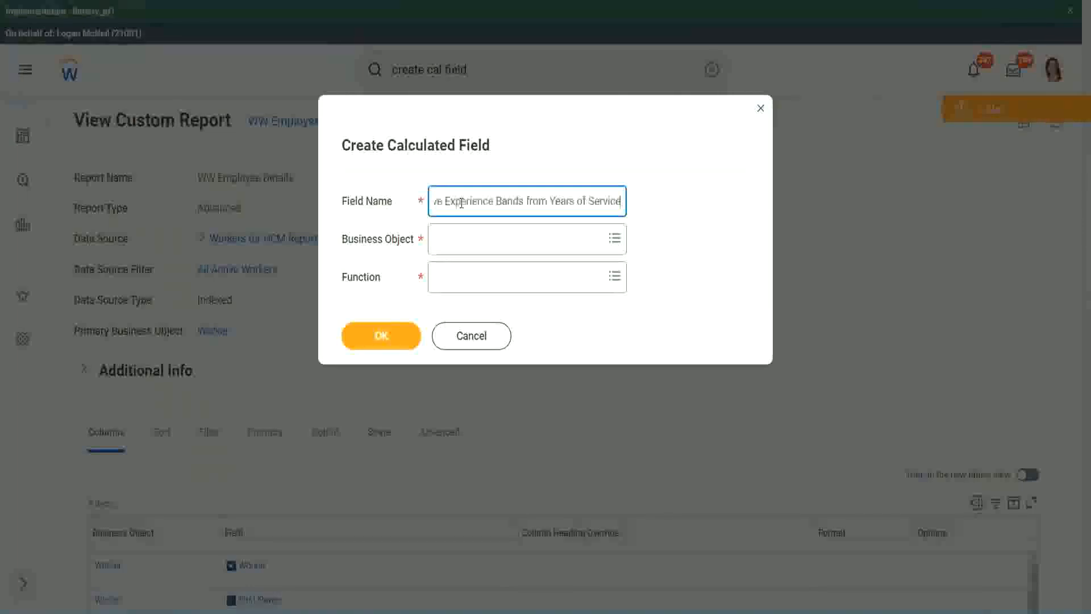
drag(487, 201, 397, 182)
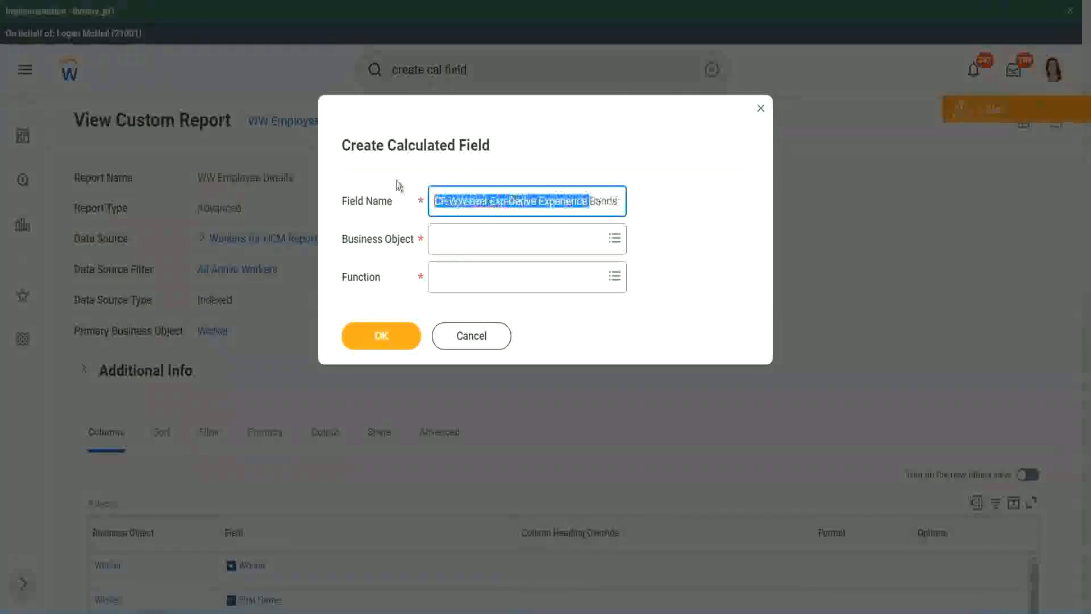
click(483, 198)
double_click(498, 203)
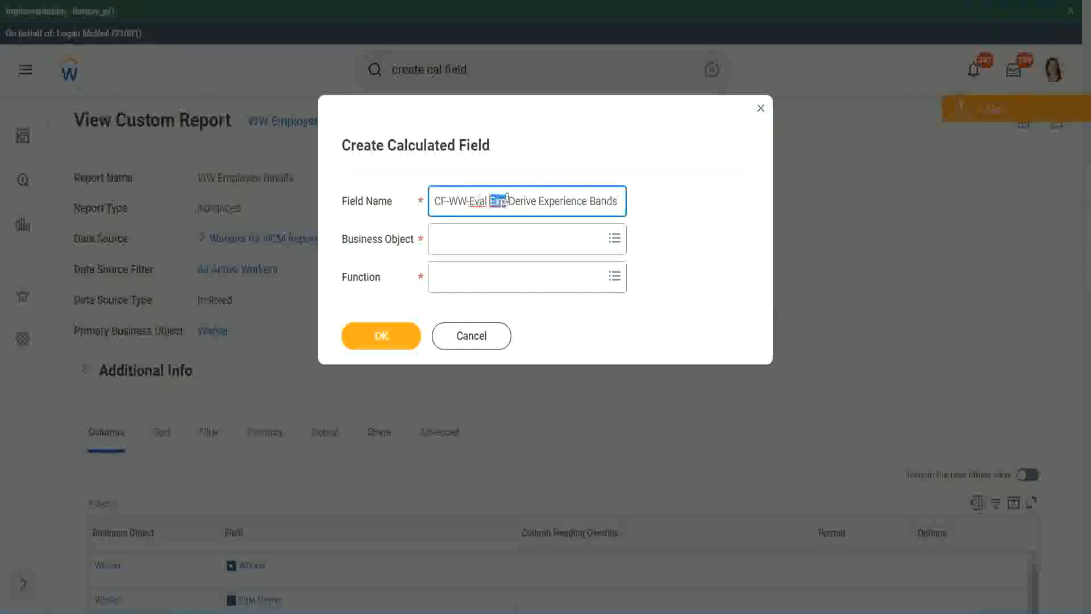
click(505, 201)
text(bands)
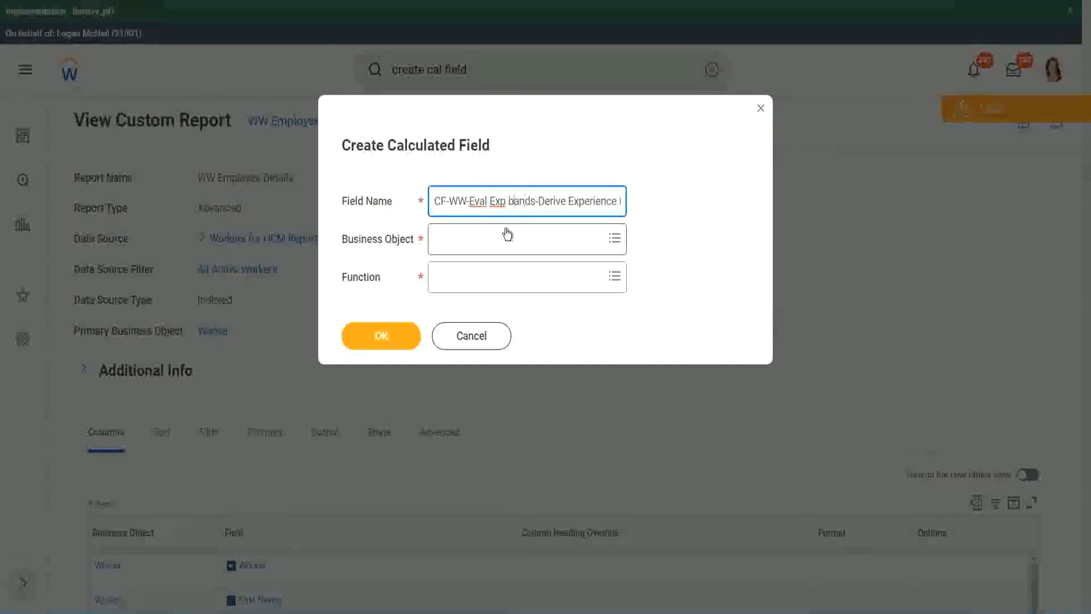
key(BackSpace)
text(B)
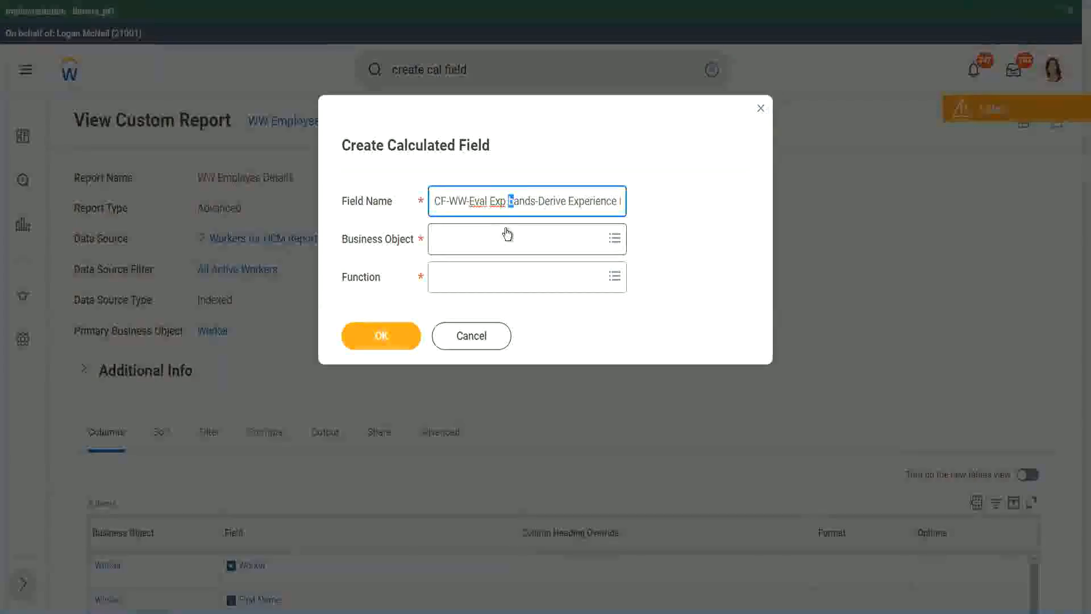
key(Right)
key(Right)
key(Right)
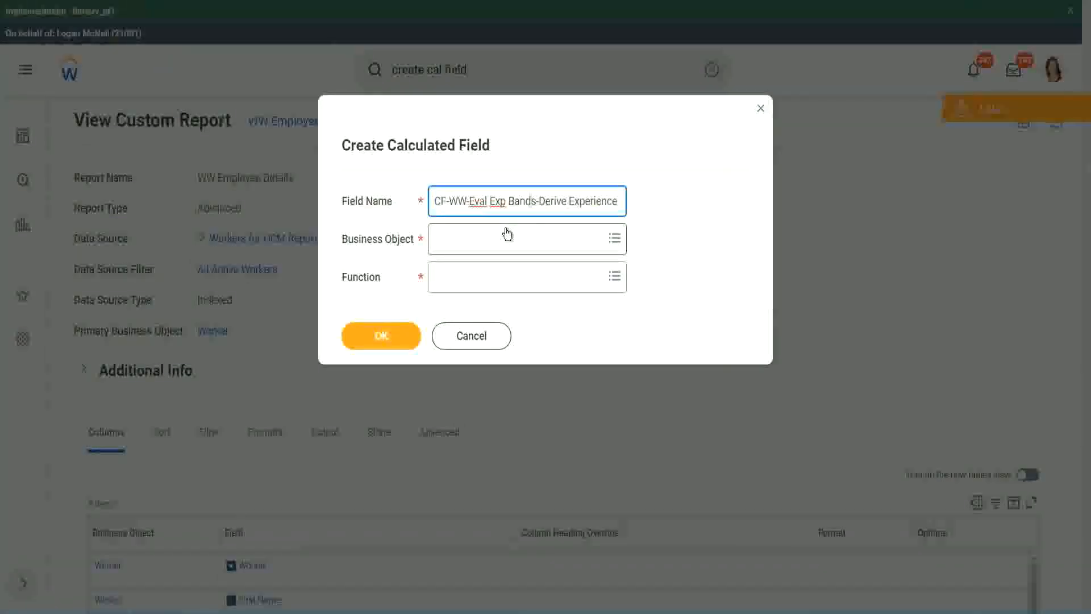
Replace "Derive" with "Determine" in the new calculated field's name.
key(Right)
key(Right)
key(Right)
key(Right)
key(Right)
key(Right)
key(Right)
key(Right)
key(Right)
key(Right)
key(Right)
key(Right)
key(Right)
key(Right)
key(Right)
key(Right)
key(Right)
key(Right)
key(Right)
key(Right)
text(s from Years of)
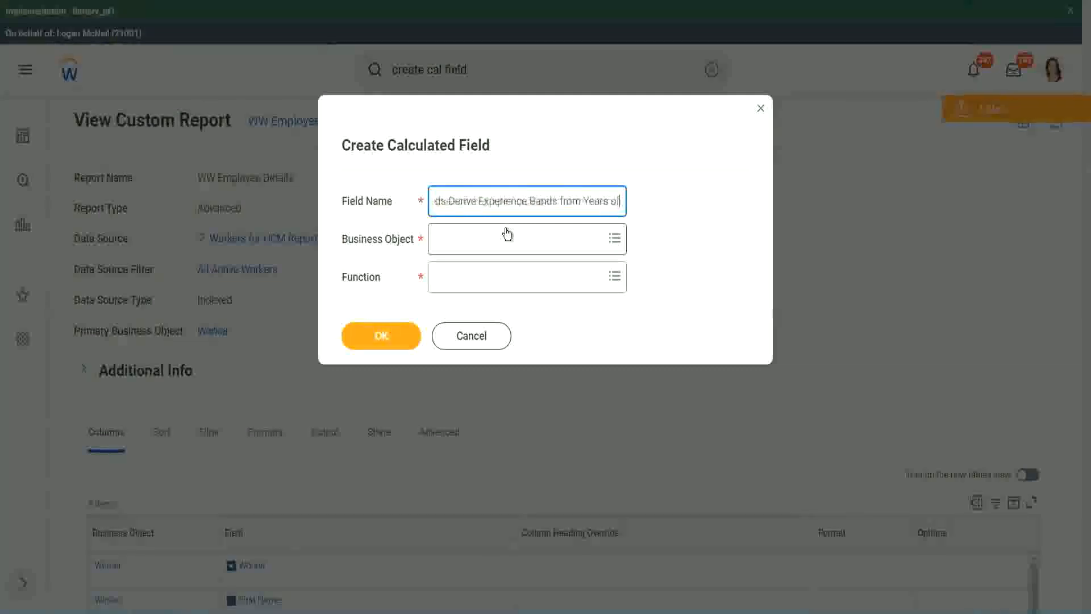
key(Left)
key(Left)
key(Left)
key(Left)
key(Left)
key(Left)
key(Left)
key(Left)
key(Left)
key(Left)
key(Left)
key(Left)
key(Left)
key(Left)
key(Left)
key(Left)
key(Left)
key(Left)
key(Left)
key(Left)
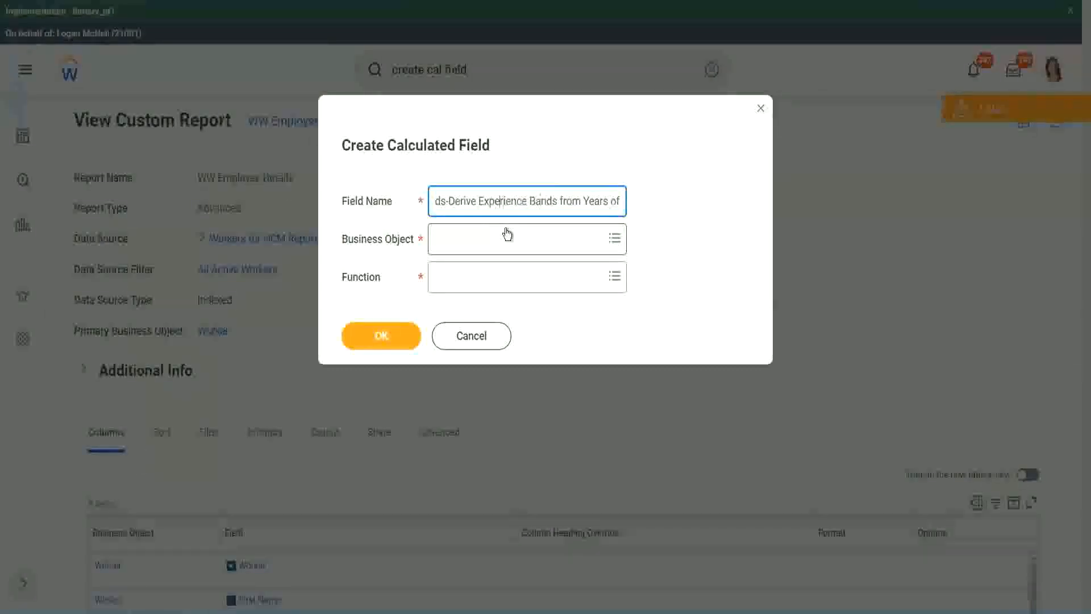
key(Left)
key(Left)
key(Left)
key(shift+Left)
key(shift+Left)
key(shift+Left)
key(shift+Left)
key(shift+Left)
key(shift+Left)
text(Determine)
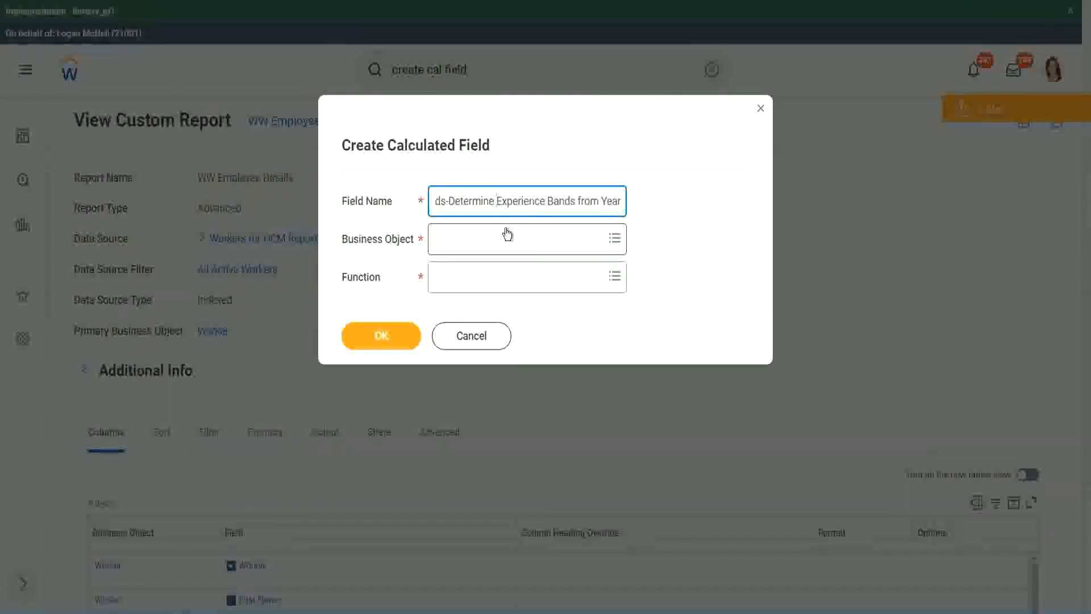
key(End)
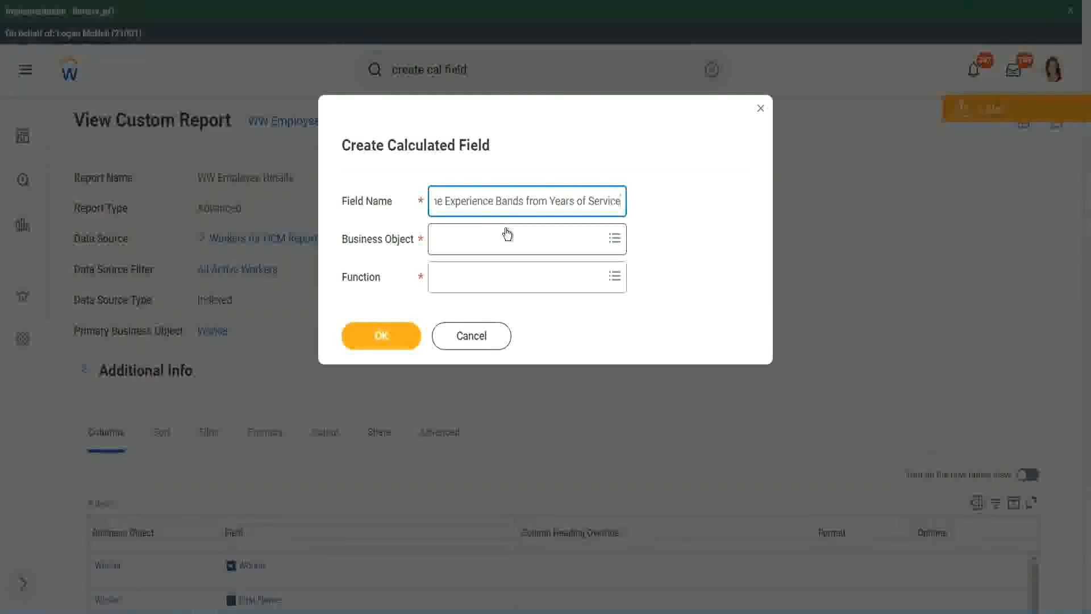
Search the business objects for "worker" and set the calculated field's business object to Worker.
click(486, 245)
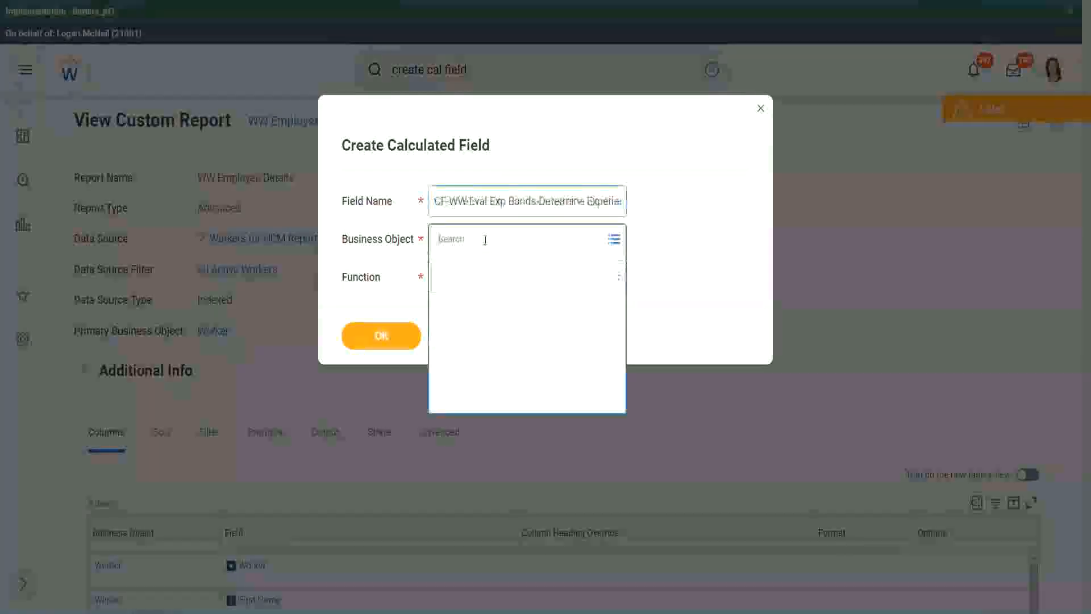
text(work)
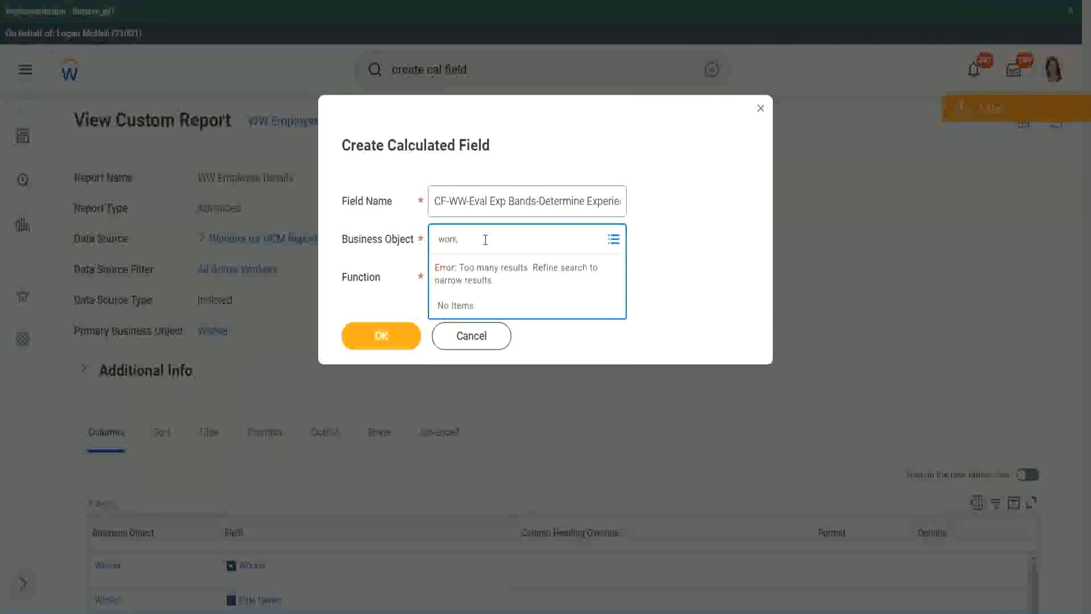
text(er)
key(Return)
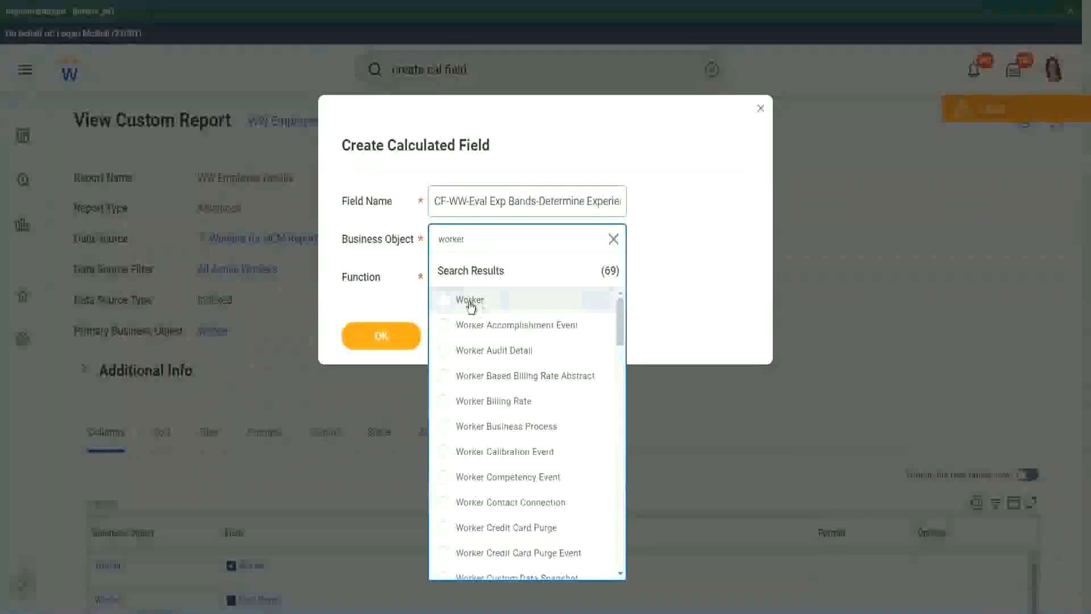
click(445, 299)
Search the functions for "eval exp" and set the calculated field's function to Evaluate Expression Band.
click(462, 275)
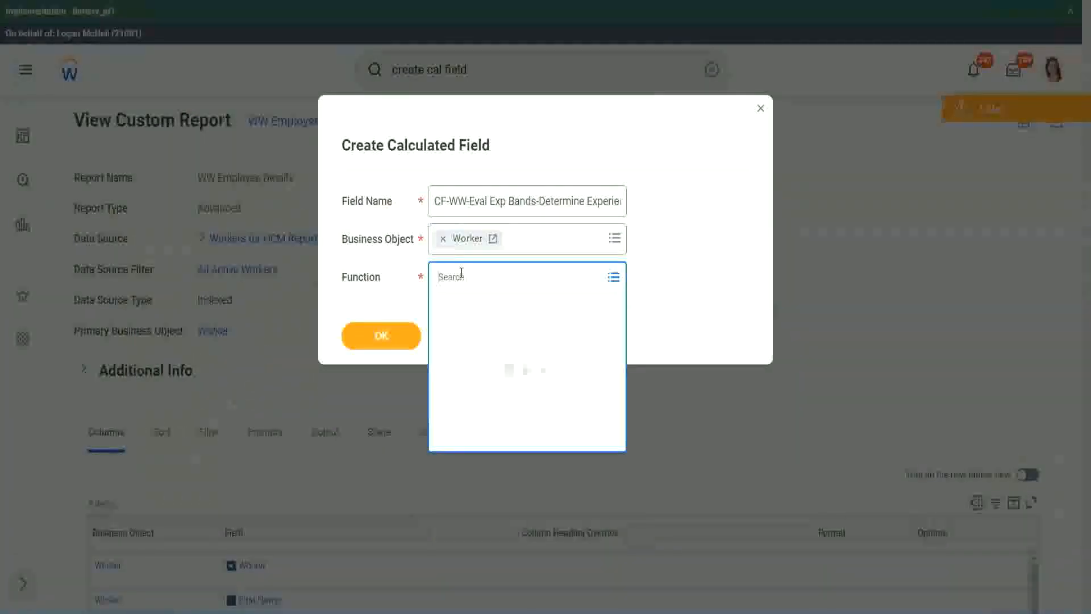
text(eval ex)
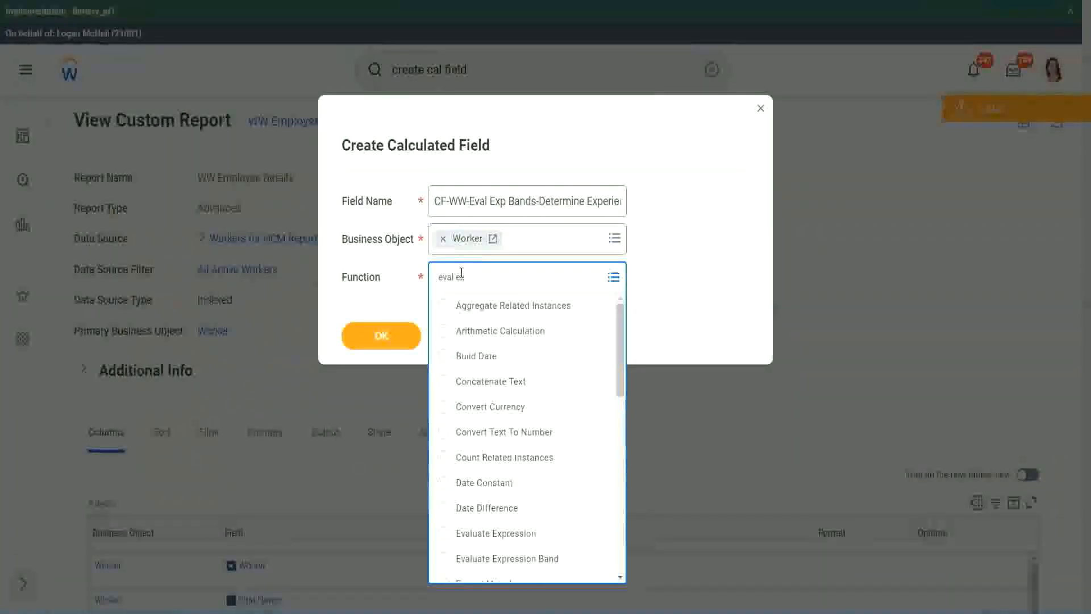
text(p)
key(Return)
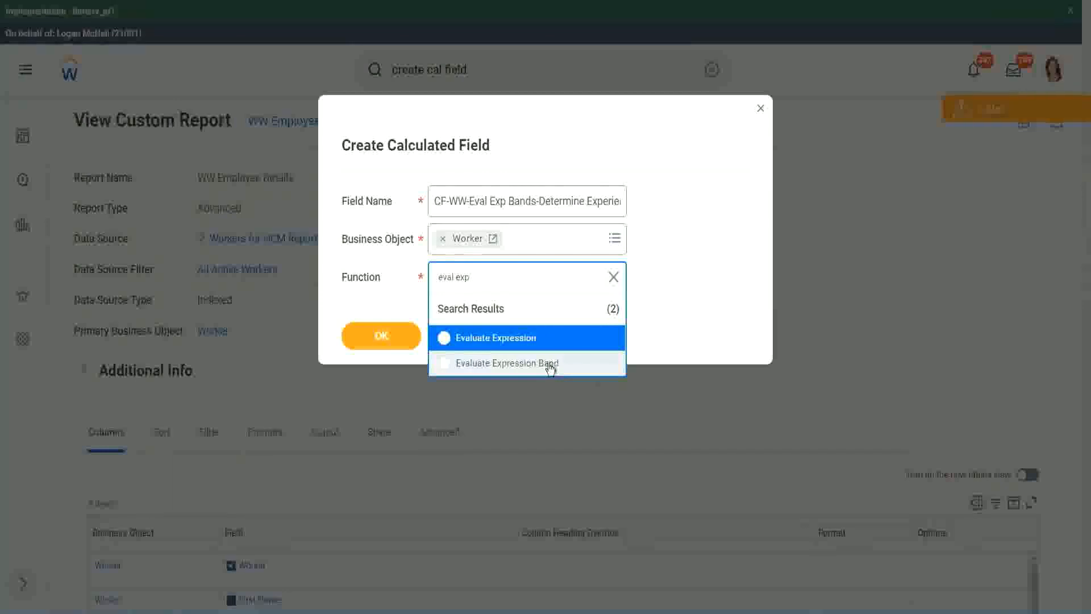
click(550, 368)
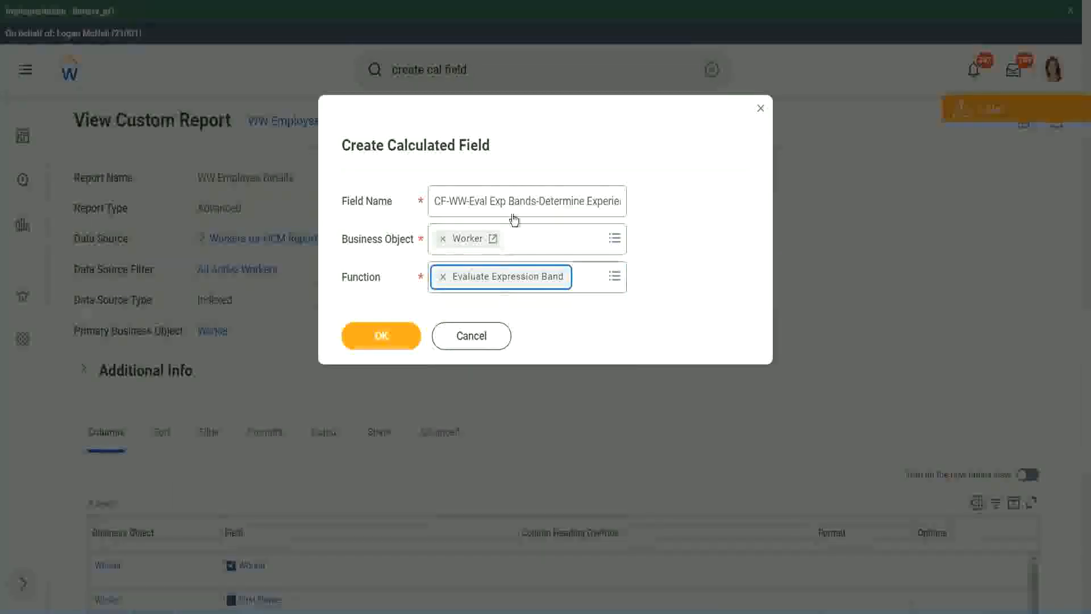
Shorten "Eval Exp Bands" to "Eval Exp Band" in the field name and confirm the new calculated field's basic details.
click(534, 200)
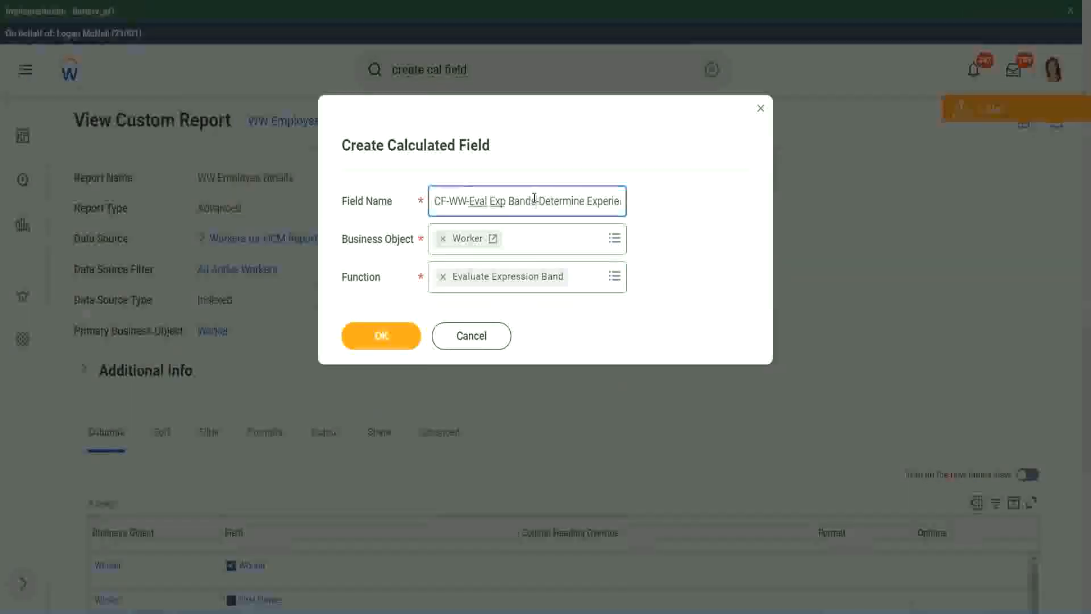
key(BackSpace)
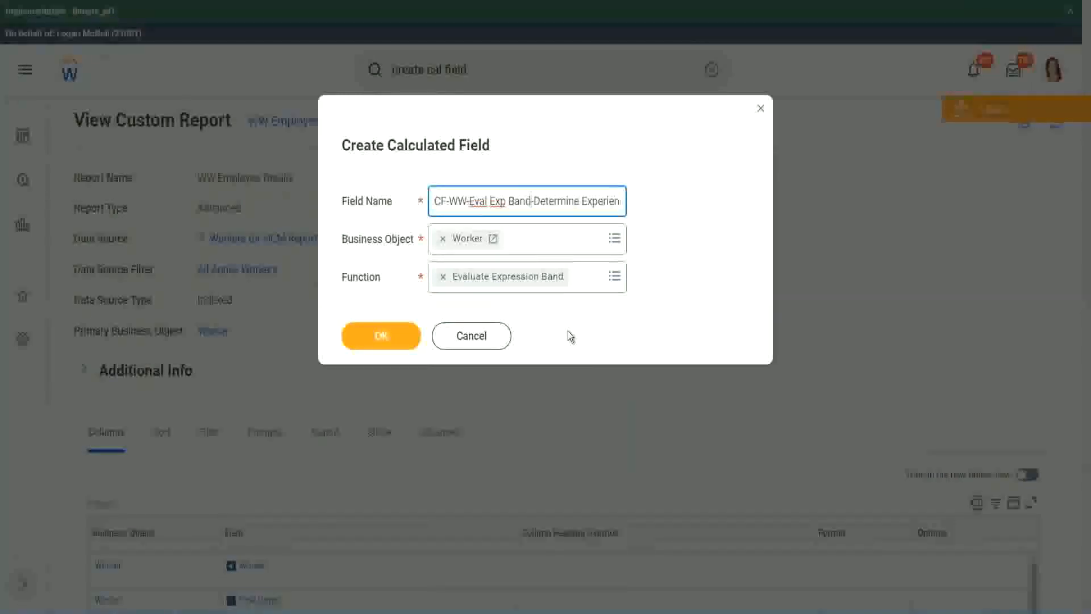
click(385, 337)
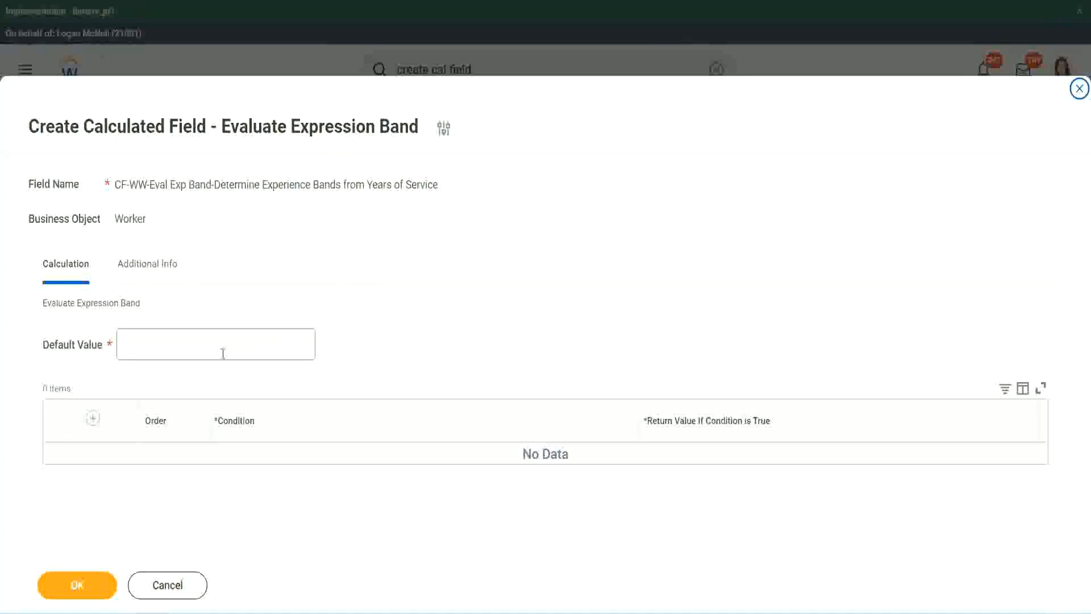
Set the default value to "-" and add a first condition row.
click(158, 351)
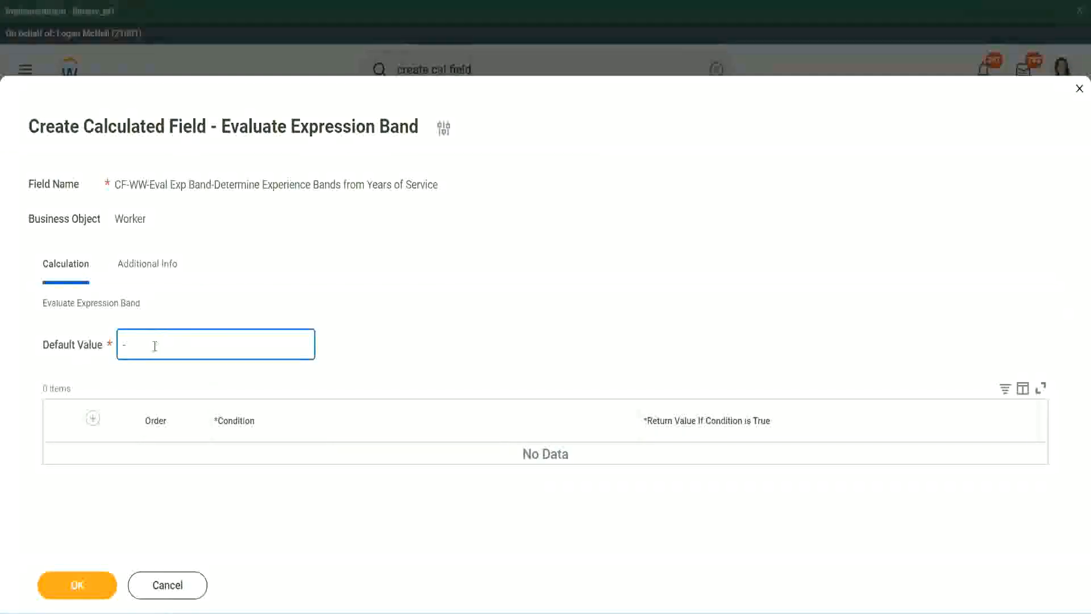
click(92, 418)
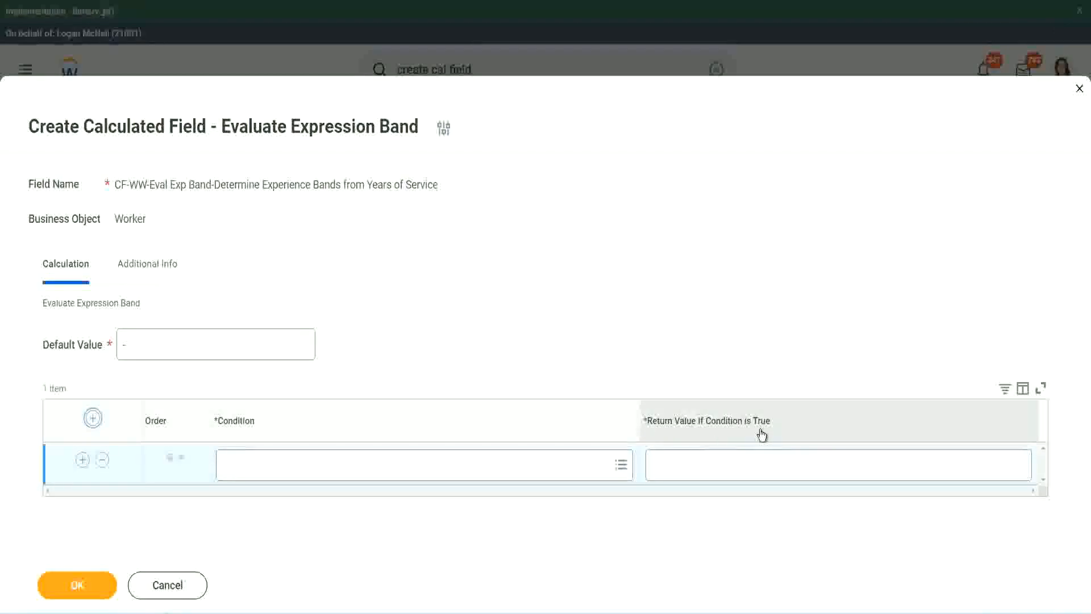
click(711, 463)
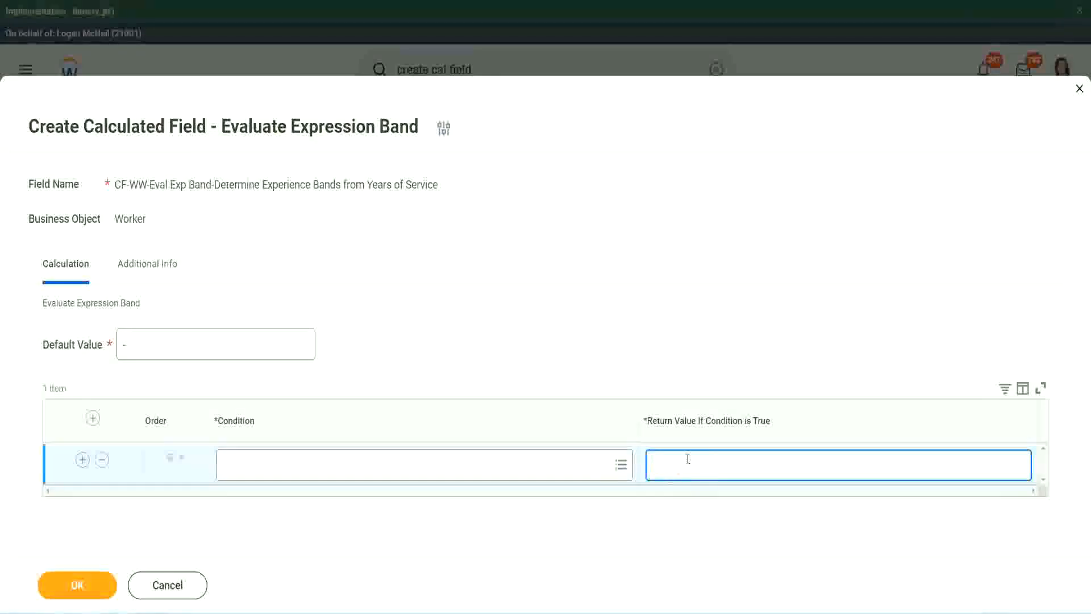
text(adkadjaidjaijdiaj)
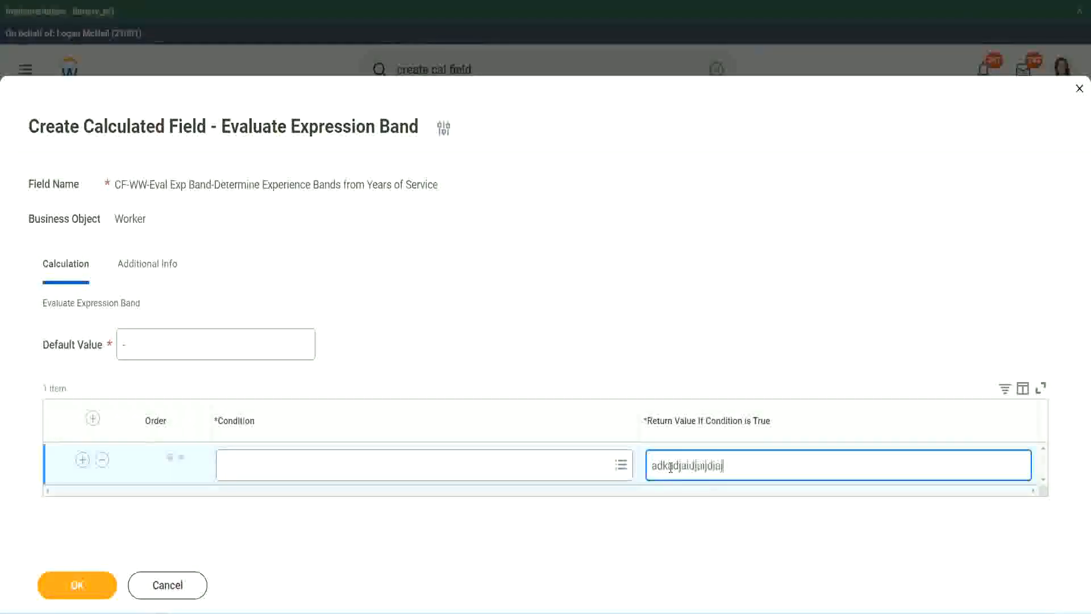
key(BackSpace)
key(BackSpace)
key(BackSpace)
key(BackSpace)
key(BackSpace)
key(BackSpace)
key(BackSpace)
key(BackSpace)
key(BackSpace)
key(BackSpace)
key(BackSpace)
key(BackSpace)
key(BackSpace)
key(BackSpace)
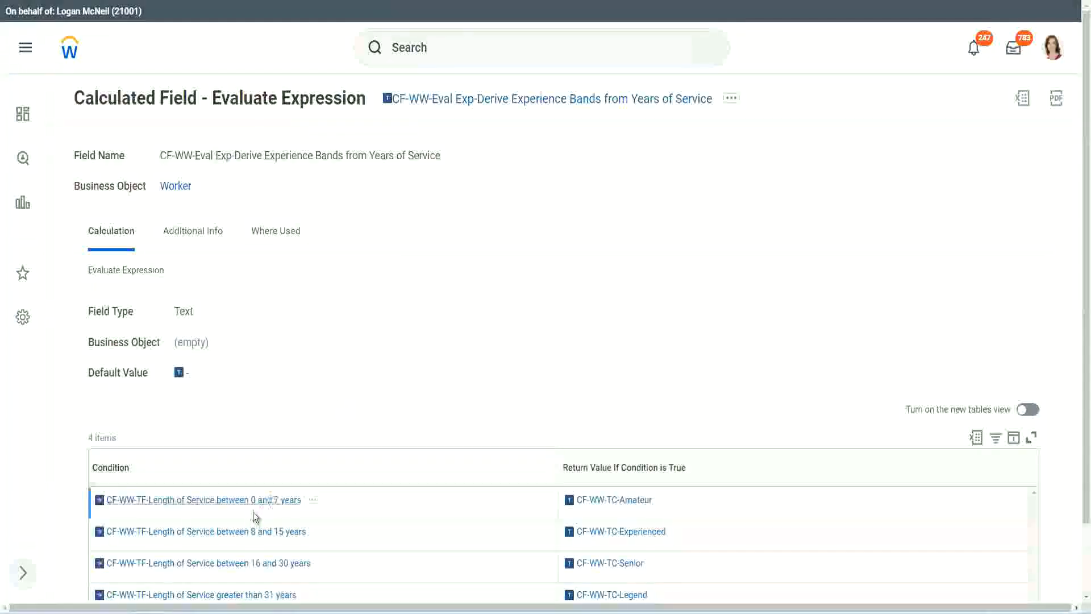
Copy CF-WW-TF-Length of Service between 0 and 7 years from the existing field as the first row's condition, with return value "Amateur".
right_click(252, 509)
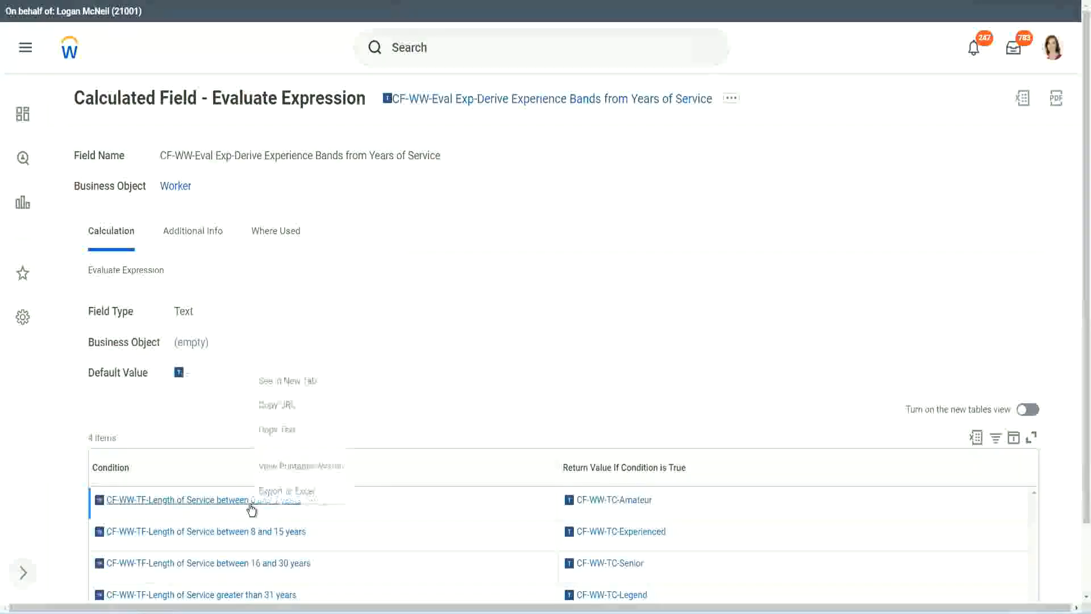
click(297, 430)
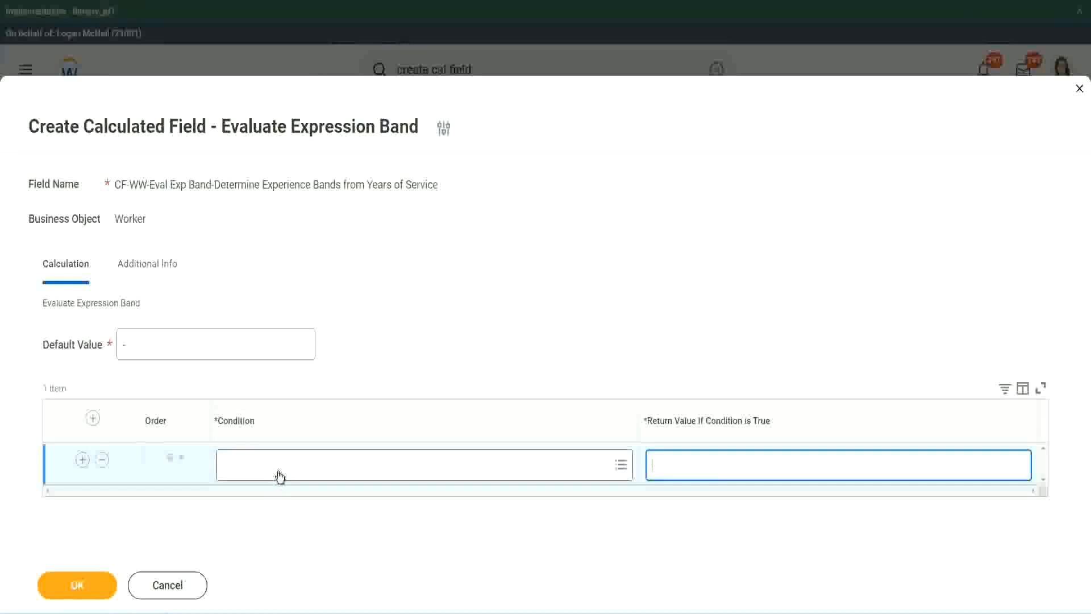
click(275, 470)
text(CF-WW-TF-Length of Service between 0 and 7 years)
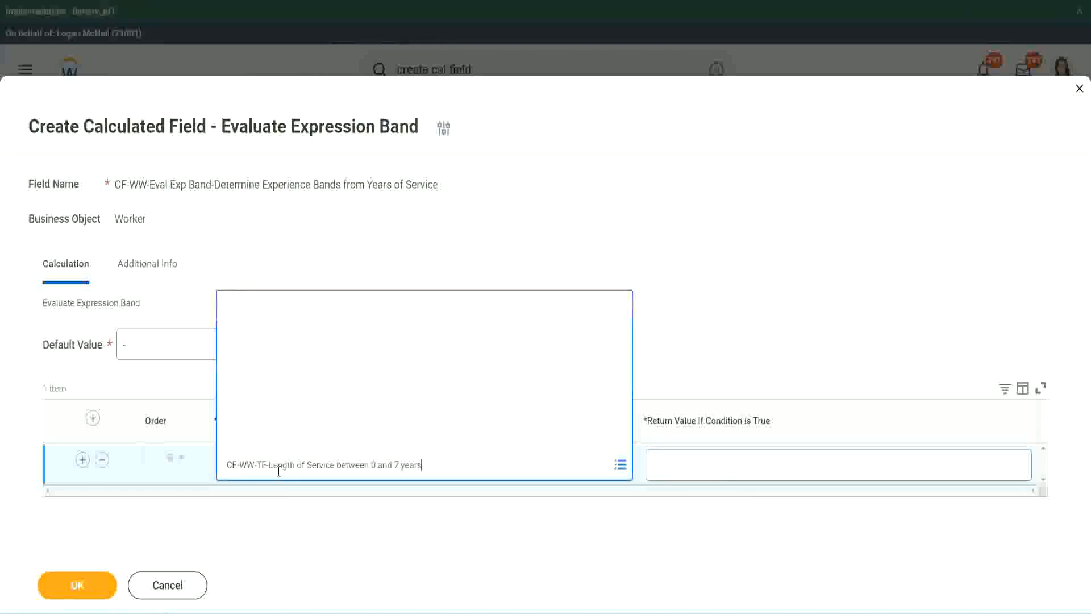
key(Return)
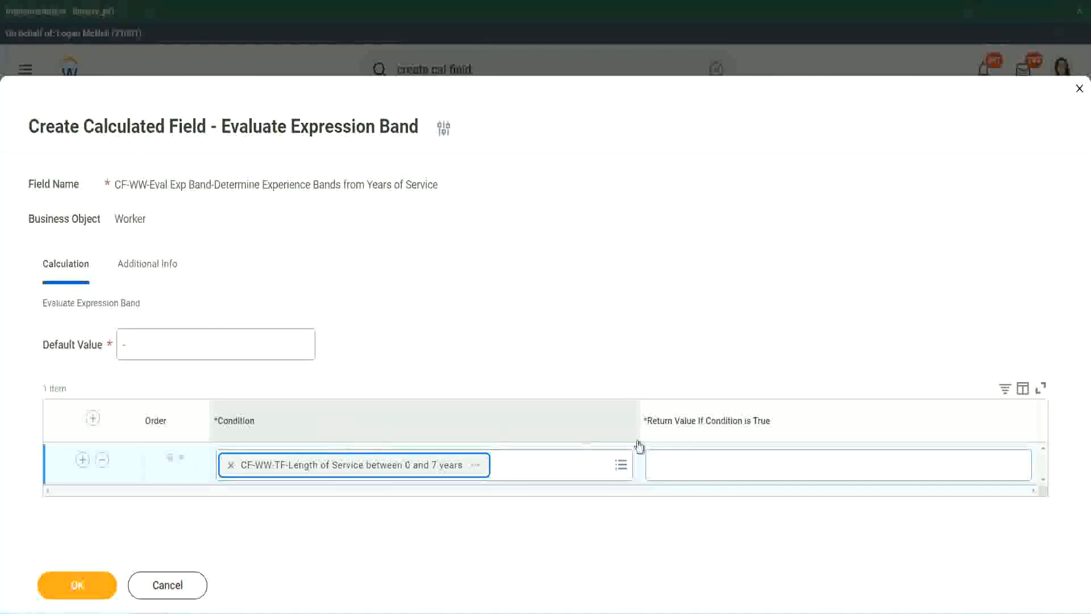
click(690, 455)
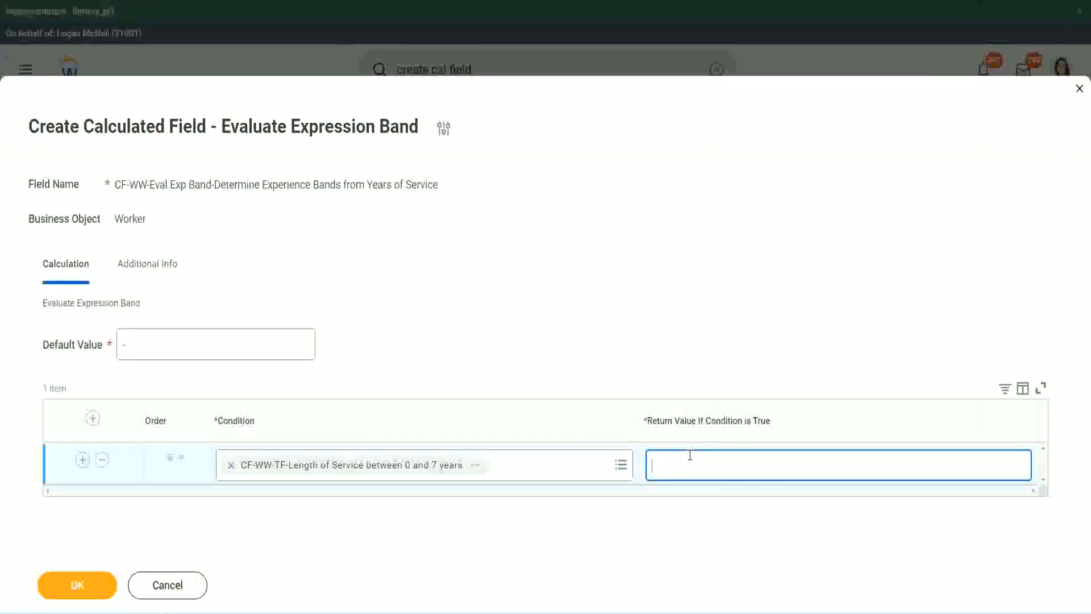
text(Amateur)
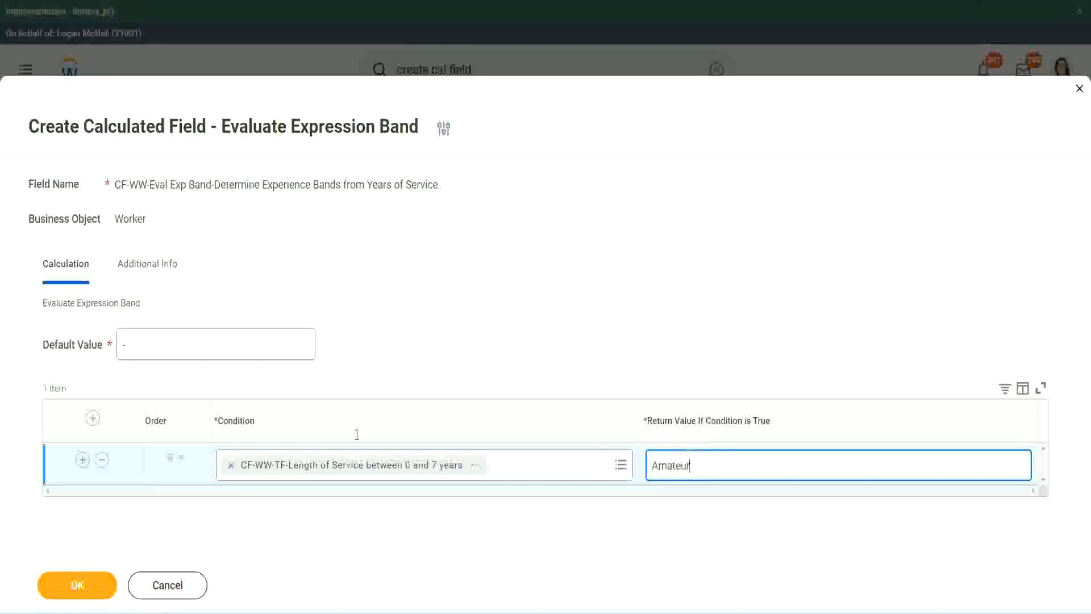
Add three more empty condition rows below the Amateur row.
click(83, 460)
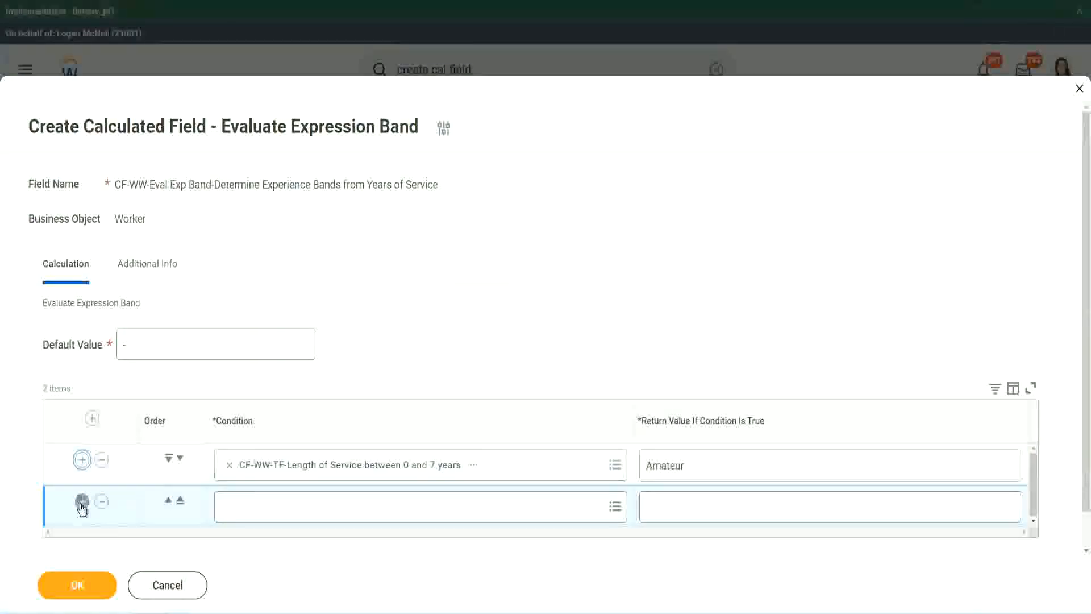
click(82, 501)
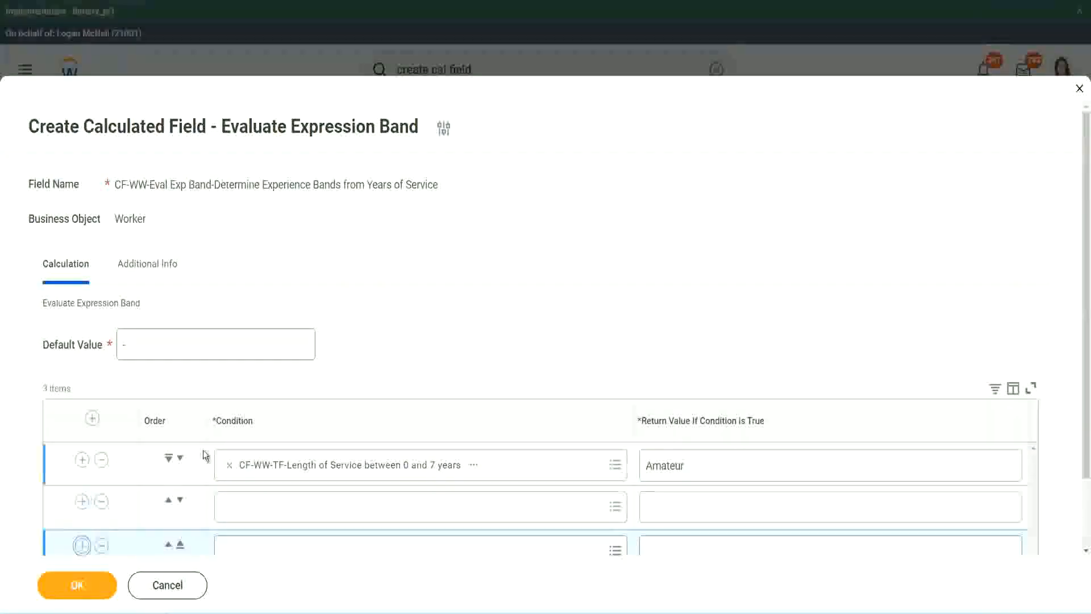
scroll(181, 465, down, 2)
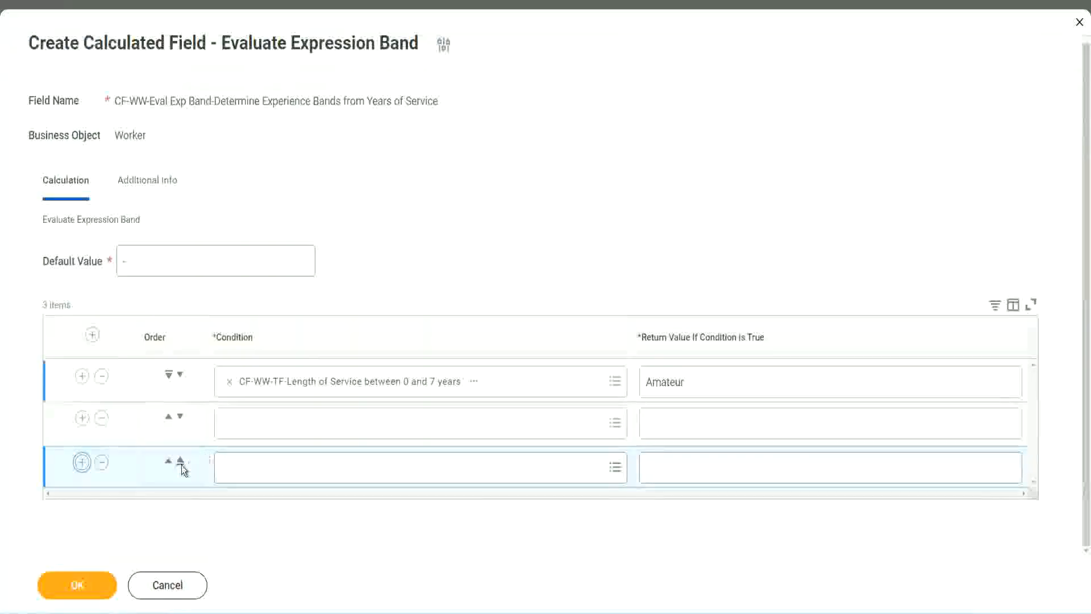
click(82, 462)
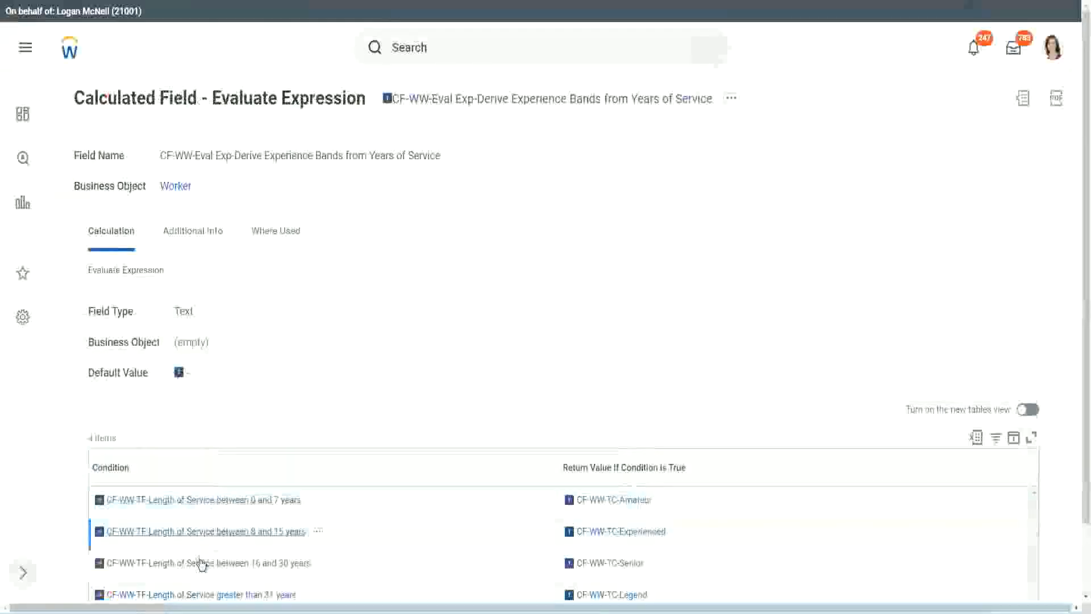
Copy CF-WW-TF-Length of Service between 16 and 30 years from the existing field into the second row's condition and move that row down one place.
right_click(200, 563)
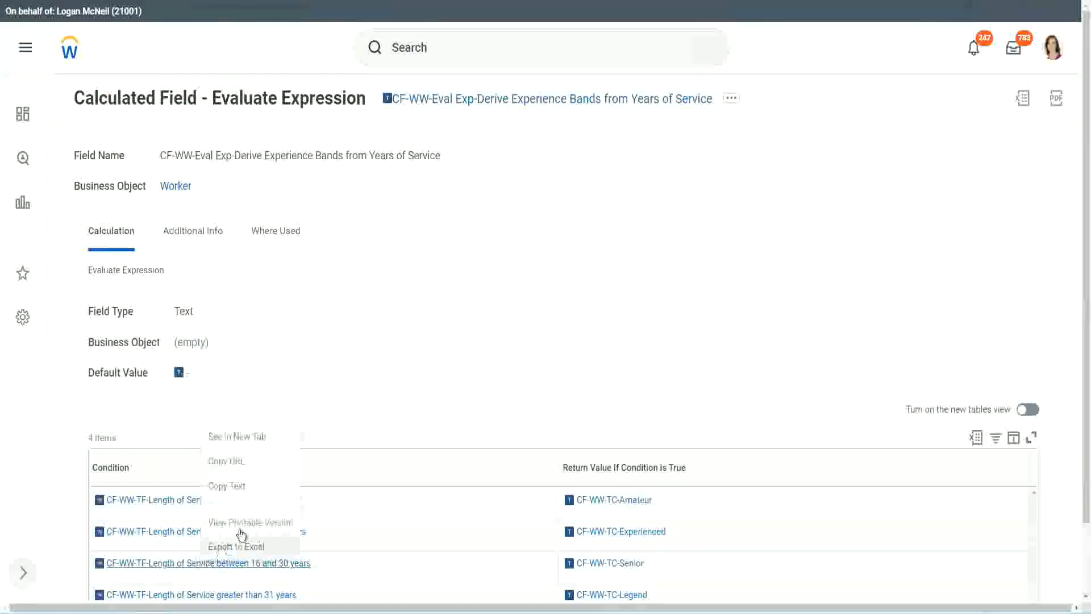
click(248, 487)
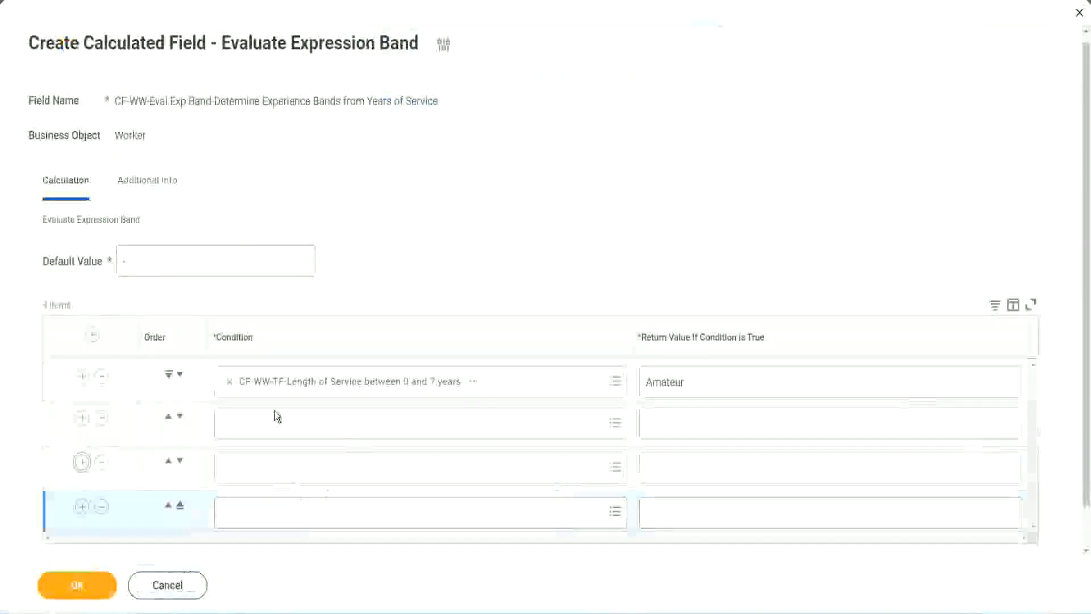
click(276, 421)
text(CF-WW-TF-Length of Service between 16 and 30 years)
key(Return)
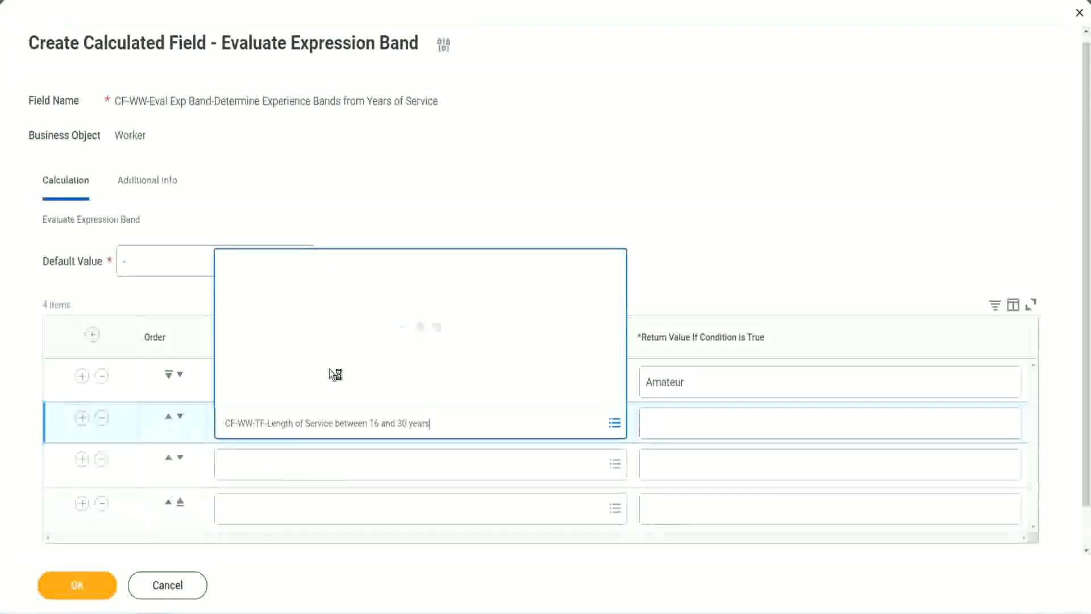
click(179, 418)
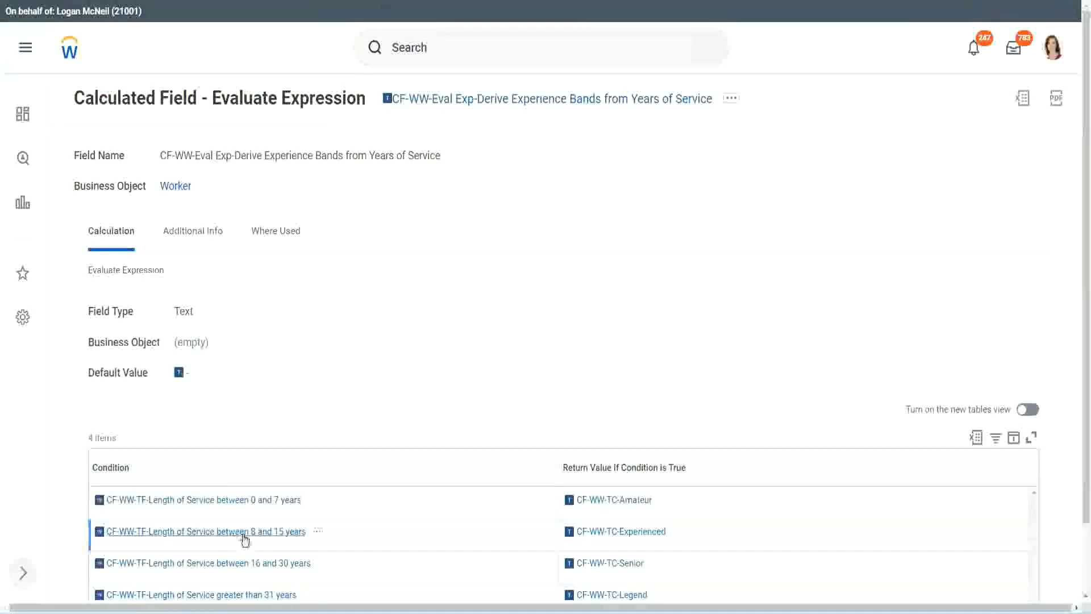
Copy CF-WW-TF-Length of Service between 8 and 15 years from the existing field into the second row's condition.
right_click(244, 539)
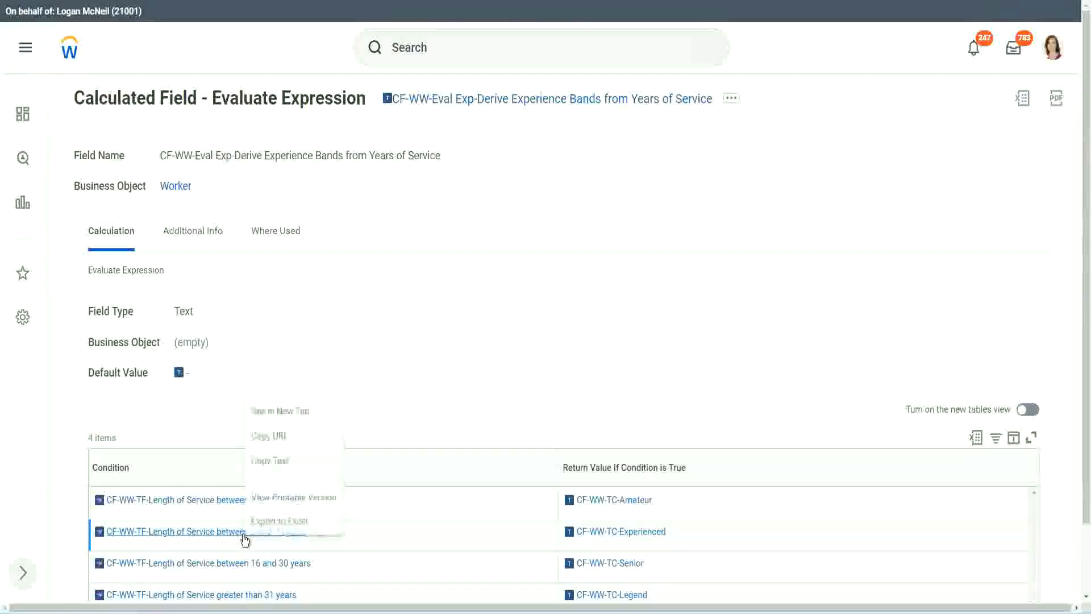
click(283, 460)
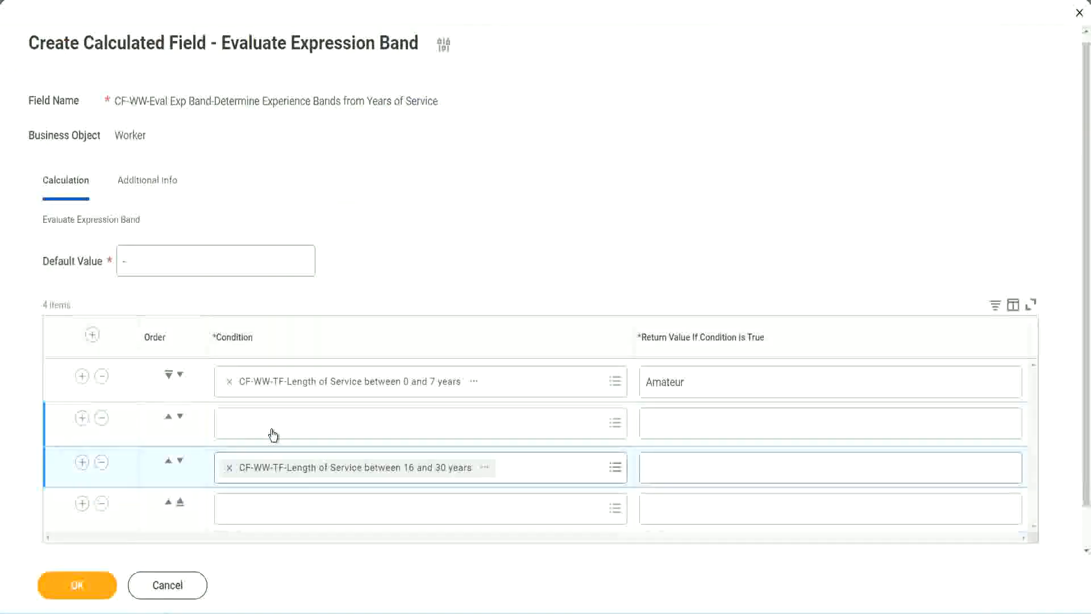
click(272, 434)
key(ctrl+v)
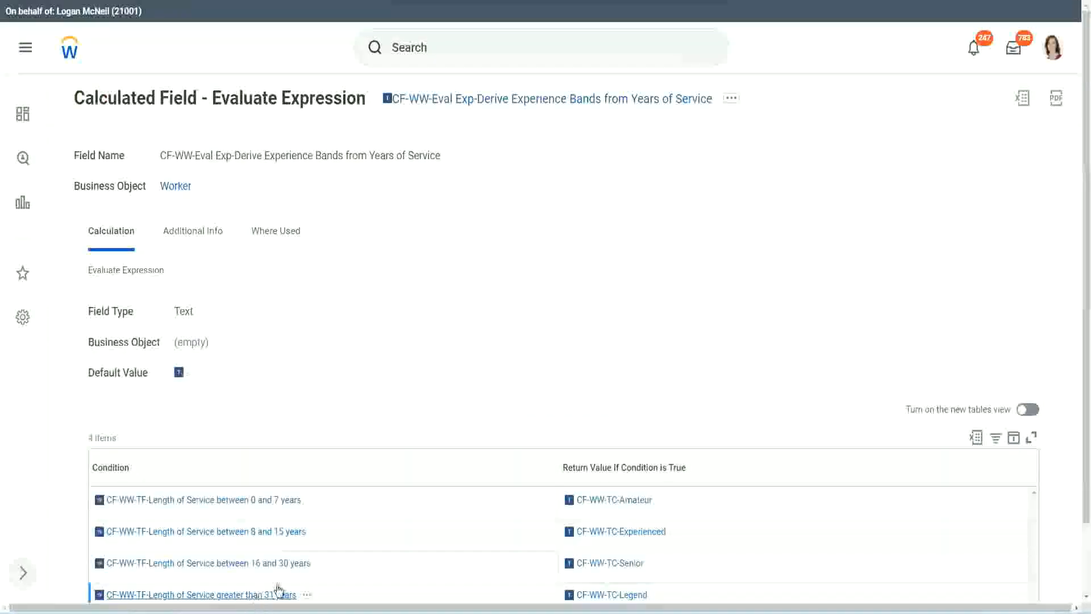
Copy CF-WW-TF-Length of Service greater than 31 years from the existing field into the fourth row's condition.
right_click(278, 592)
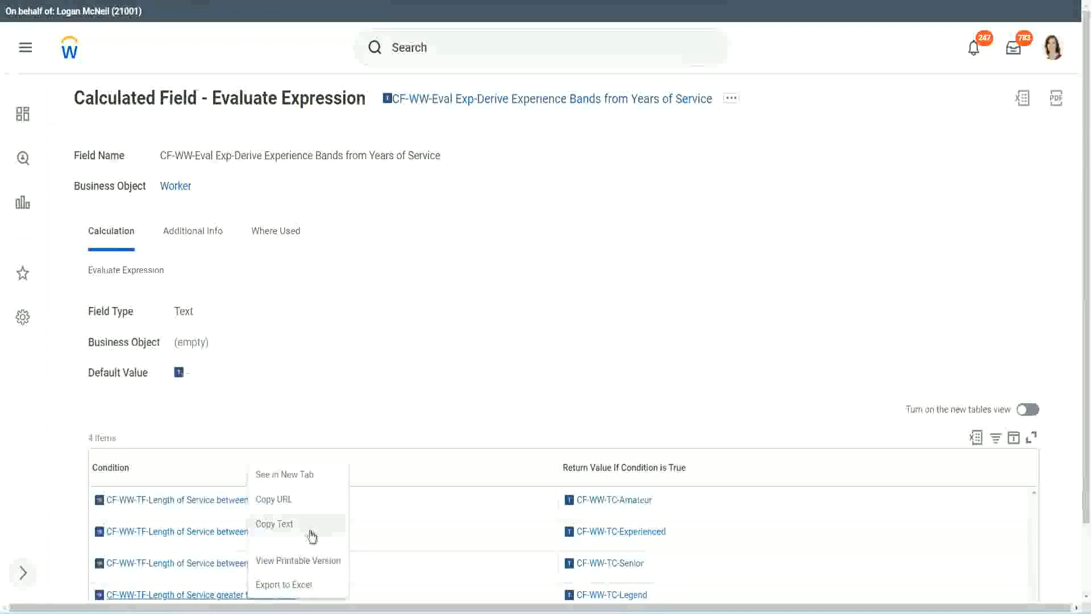
click(312, 524)
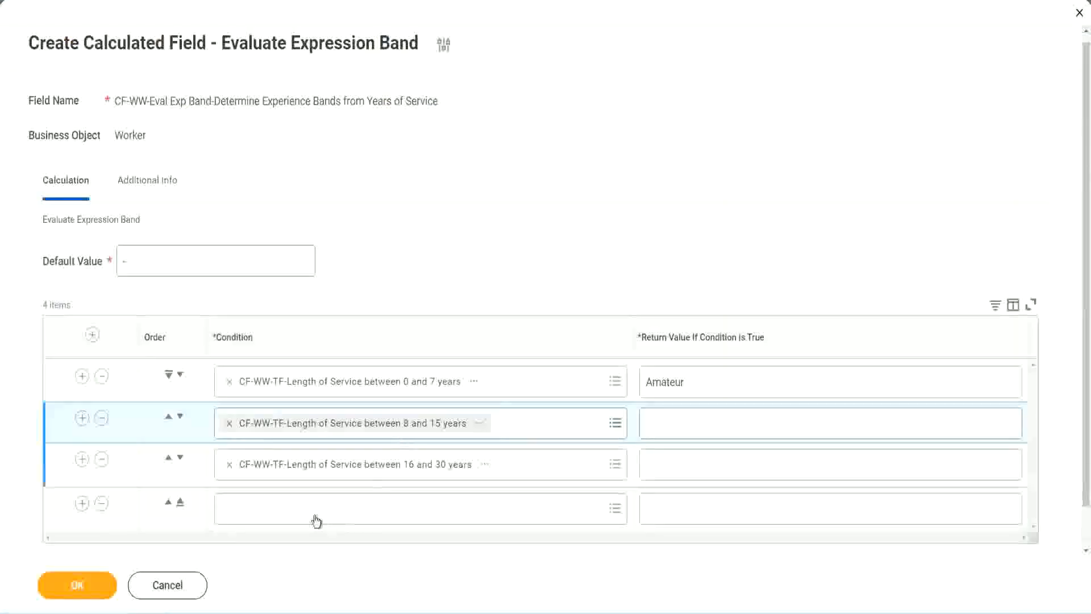
key(ctrl+v)
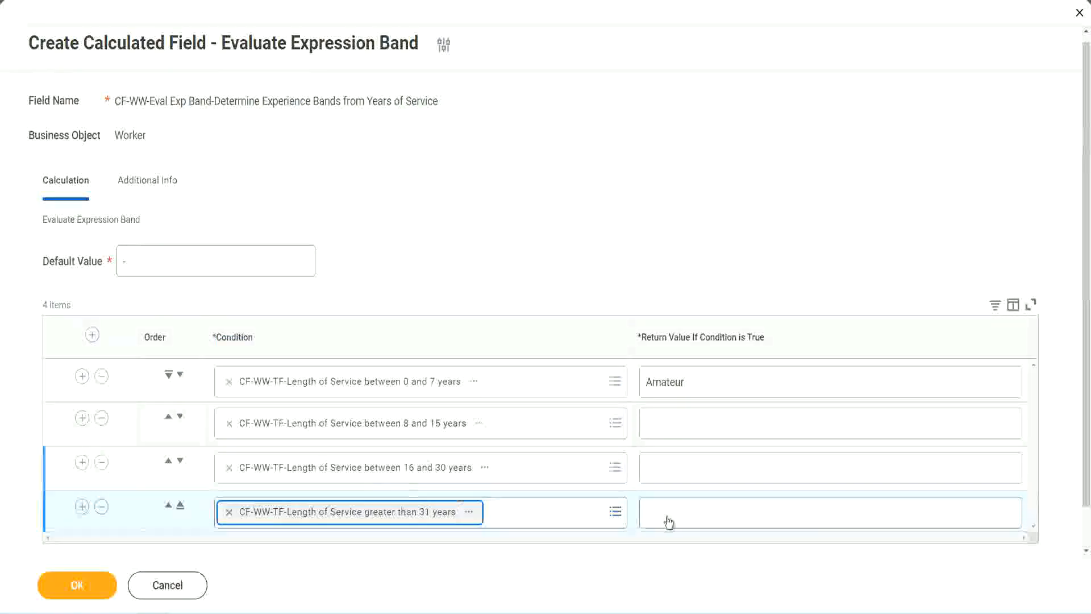
Set the return values to "Legend" for greater than 31, "Senior" for 16 to 30 and "Experienced" for 8 to 15 years, and save the field.
click(714, 512)
text(Le)
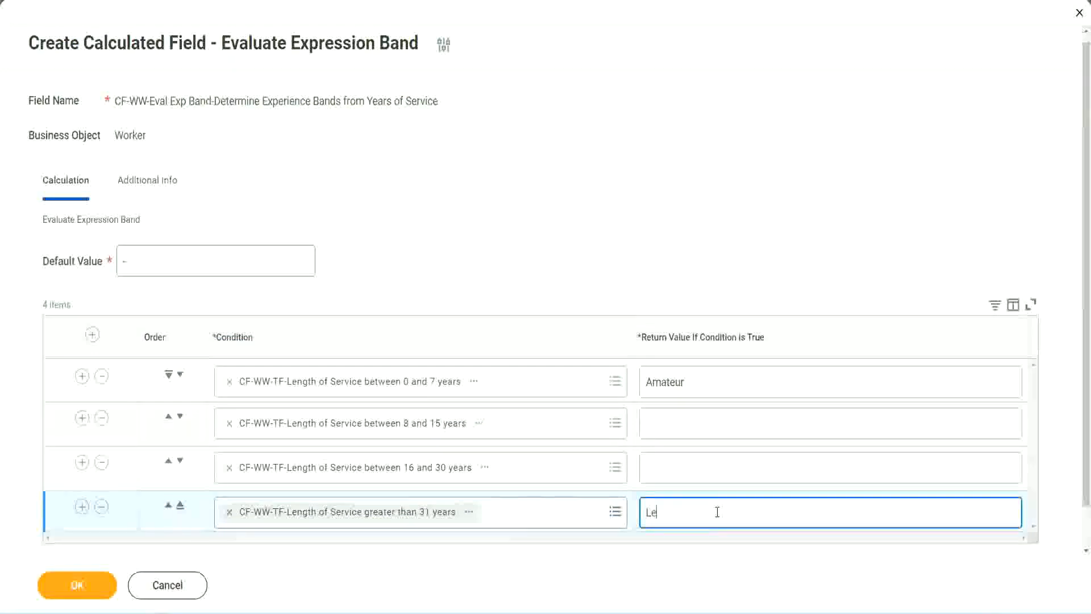
text(gend)
click(670, 466)
text(S)
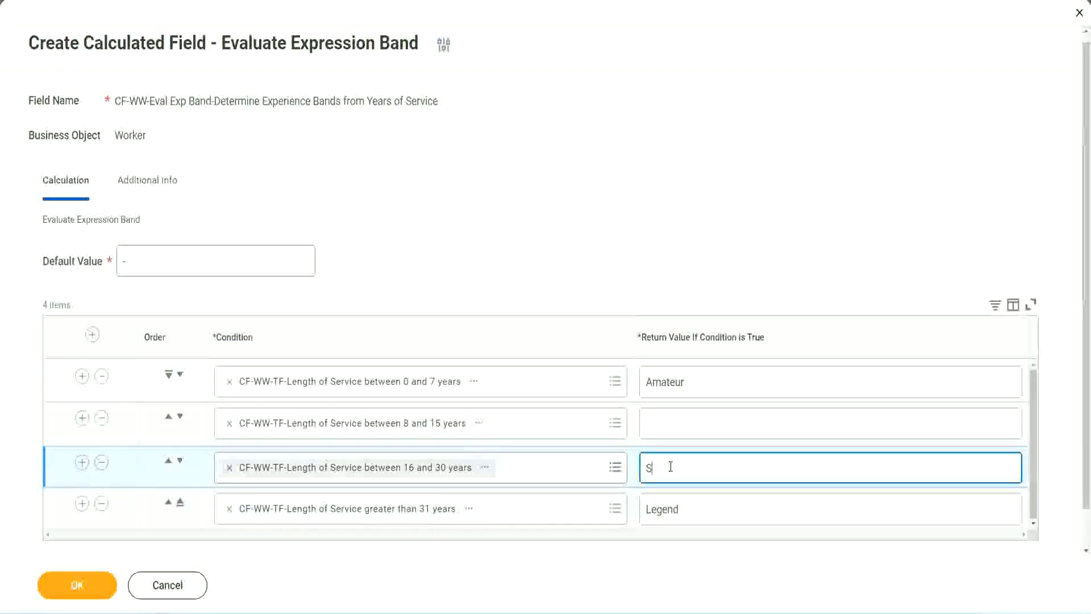
text(enior)
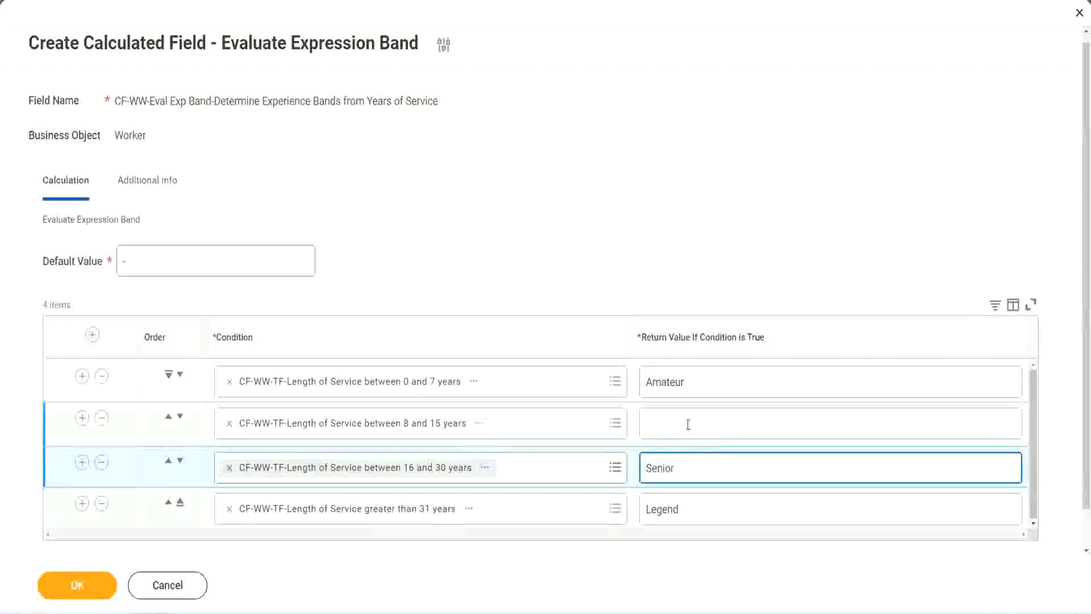
click(687, 423)
text(Ex)
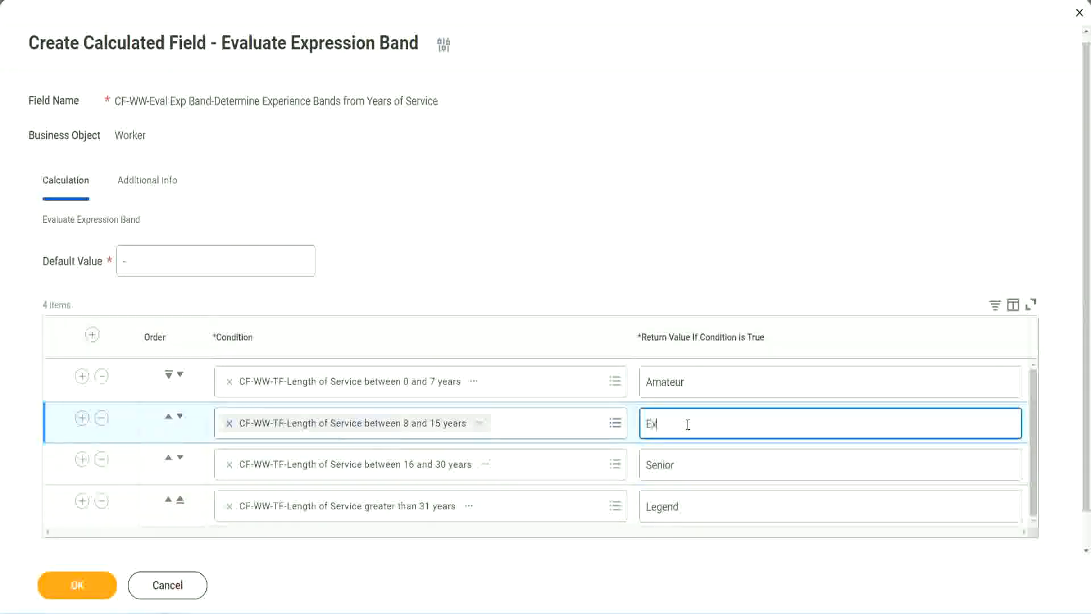
text(perienced)
click(77, 584)
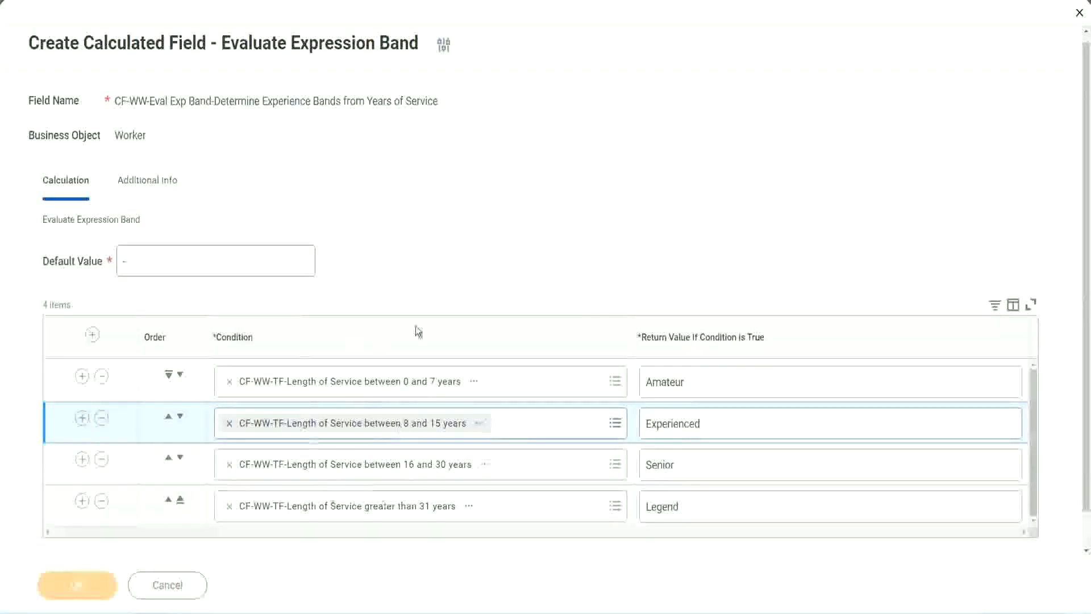
Check the saved field's return values and copy the calculated field's name from the save confirmation.
scroll(373, 350, down, 4)
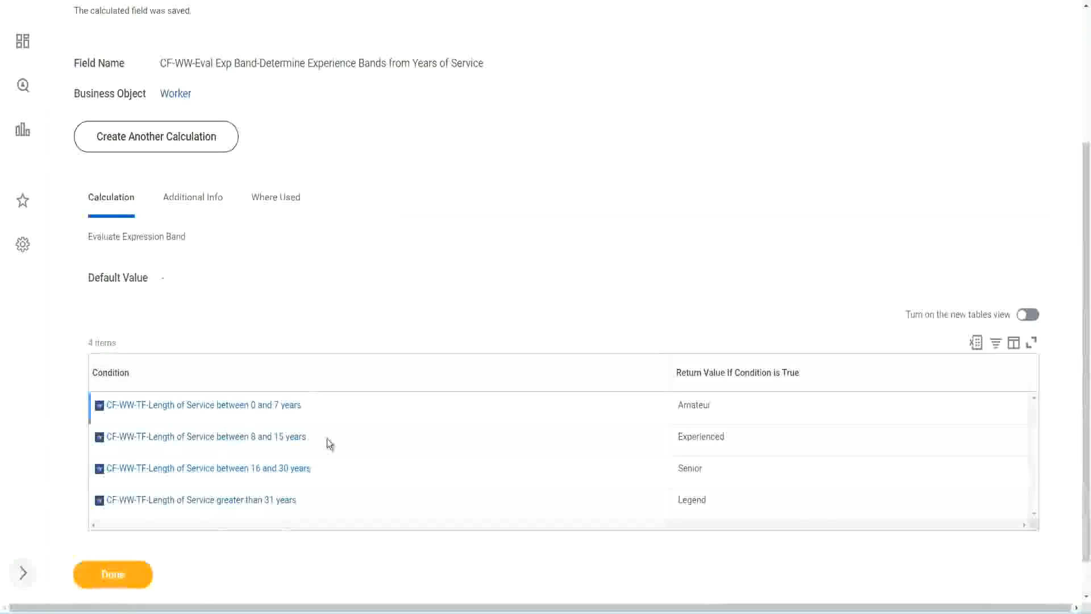
double_click(696, 403)
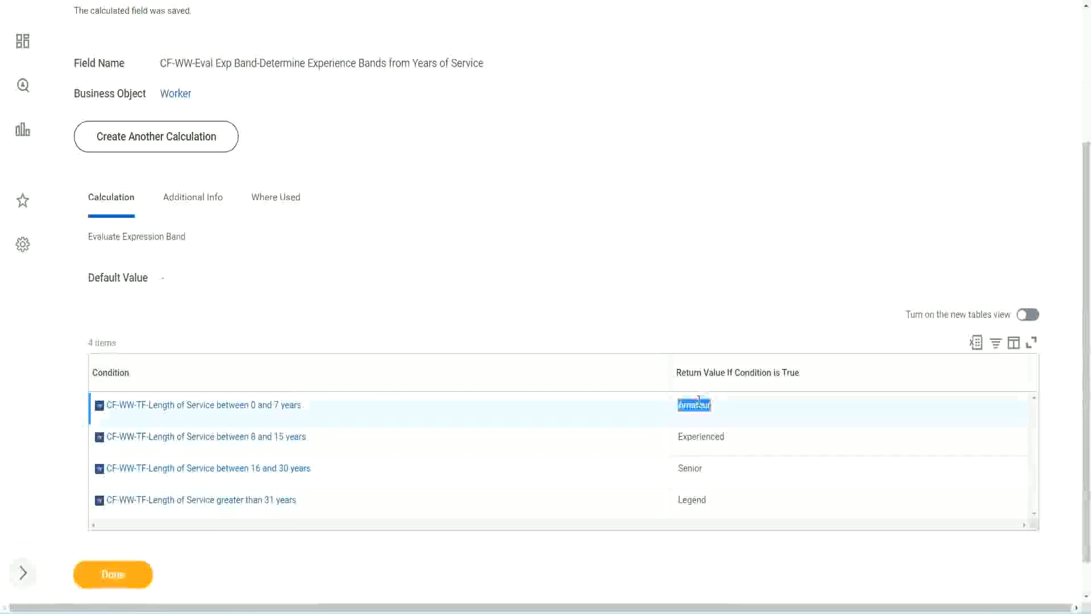
double_click(690, 437)
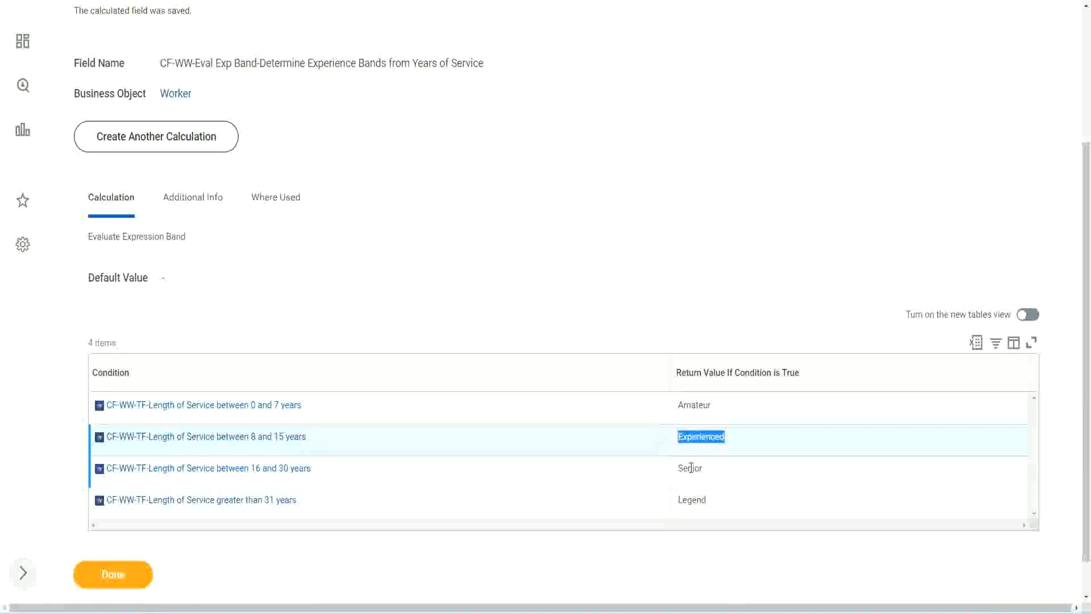
double_click(691, 468)
click(693, 500)
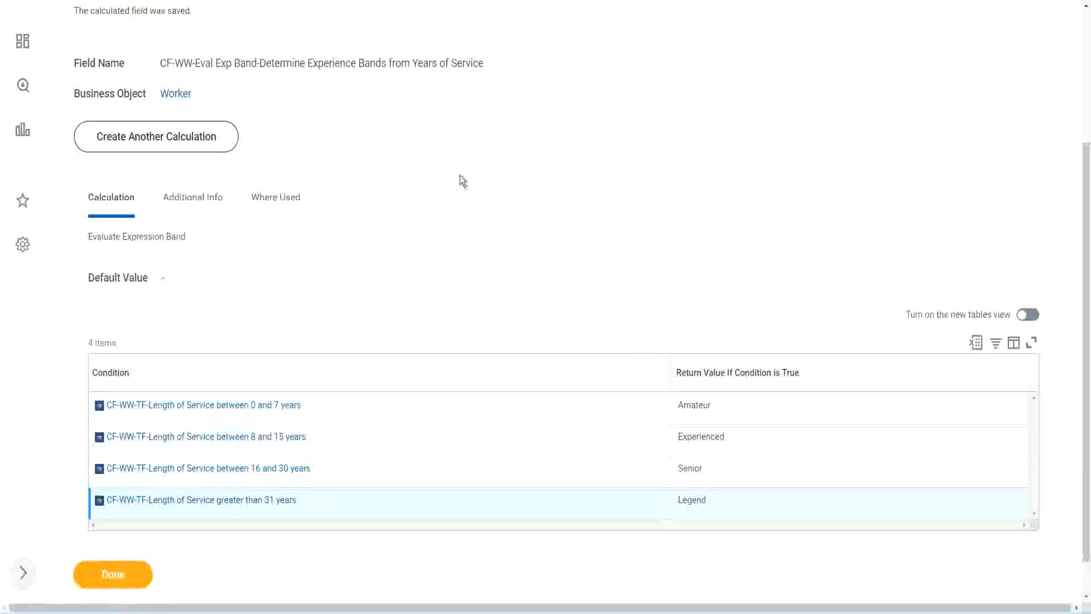
scroll(462, 181, up, 3)
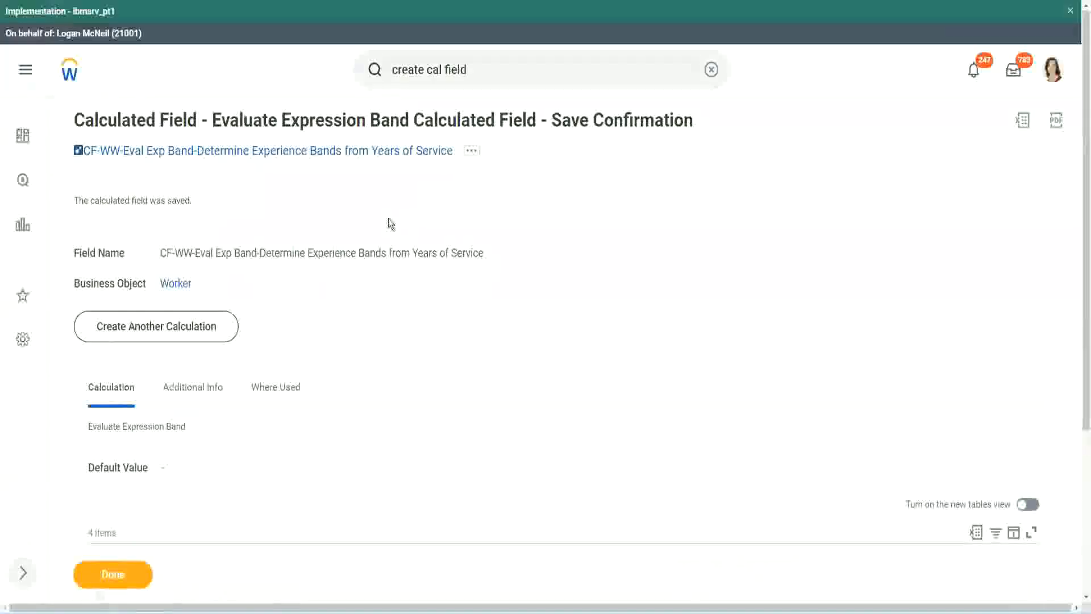
right_click(356, 152)
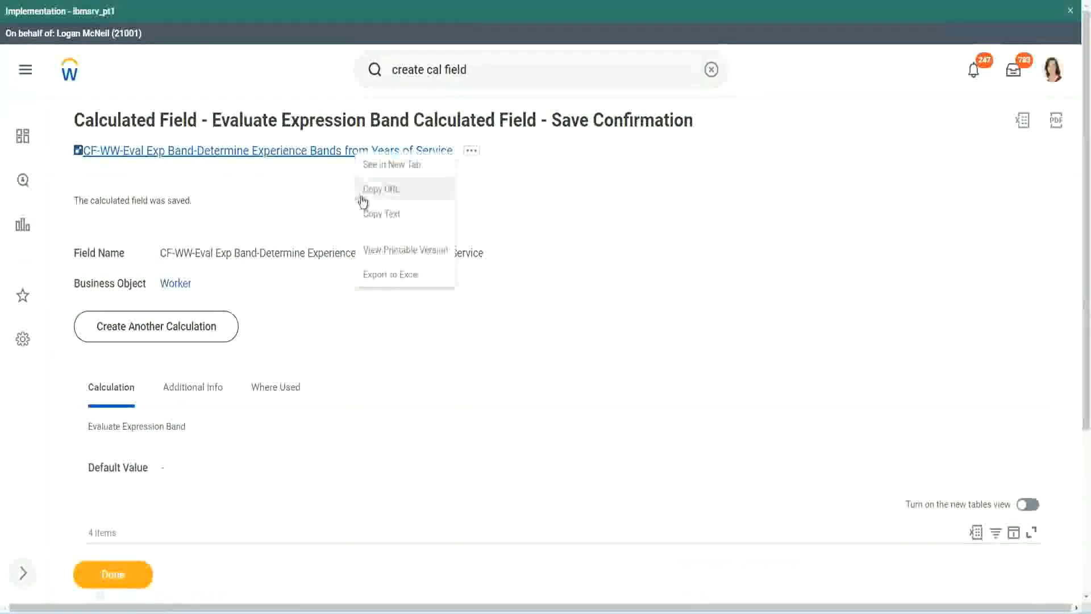
click(366, 214)
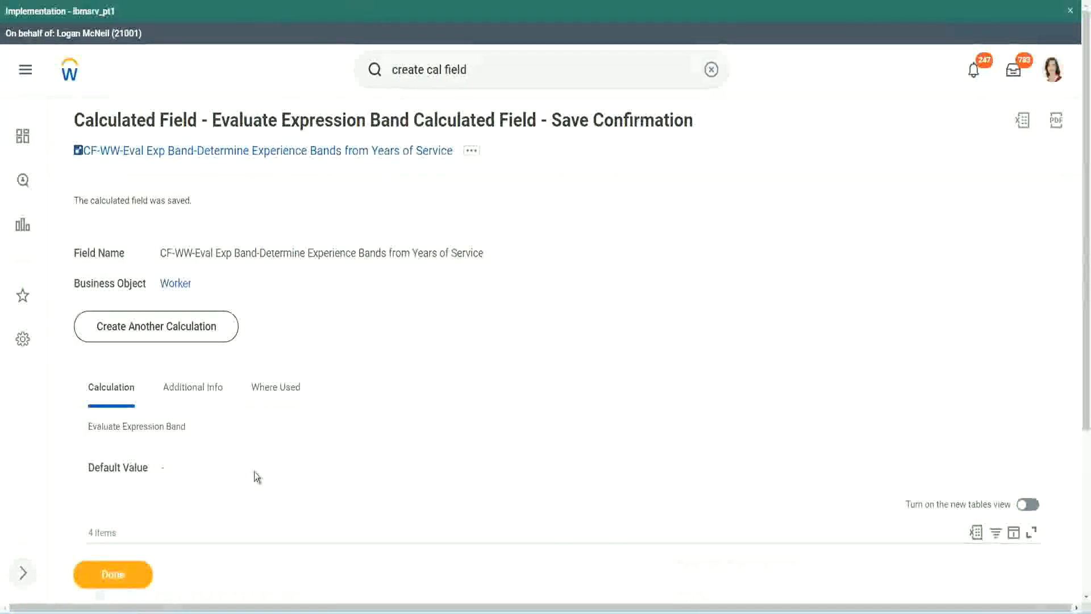
Review the saved field's default value, conditions and return values, and look over the calculated field functions slide and the Notepad++ notes.
scroll(360, 440, down, 3)
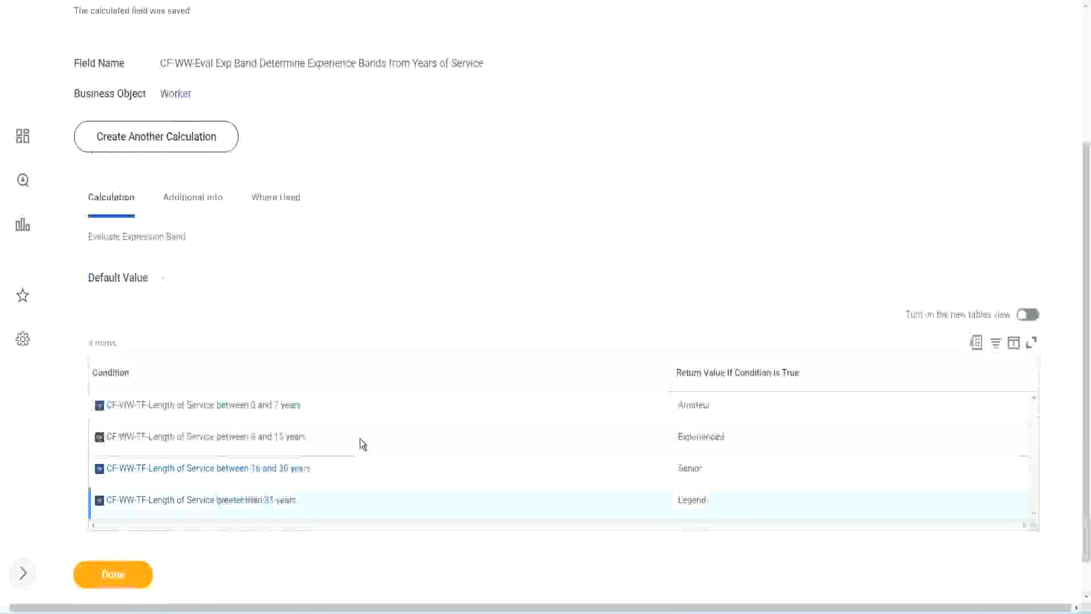
scroll(360, 438, down, 1)
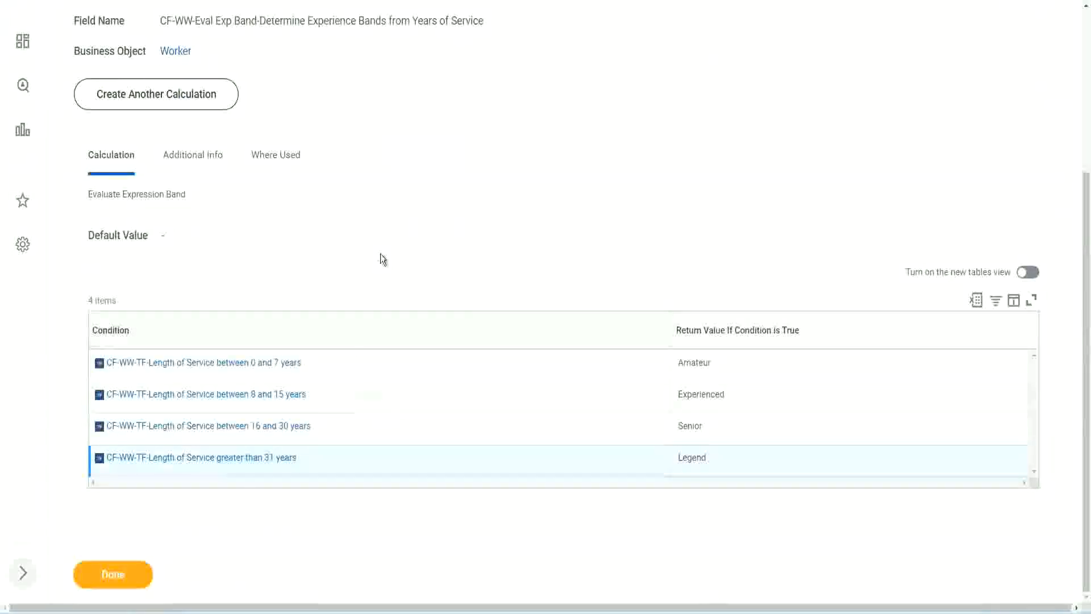
scroll(380, 254, up, 3)
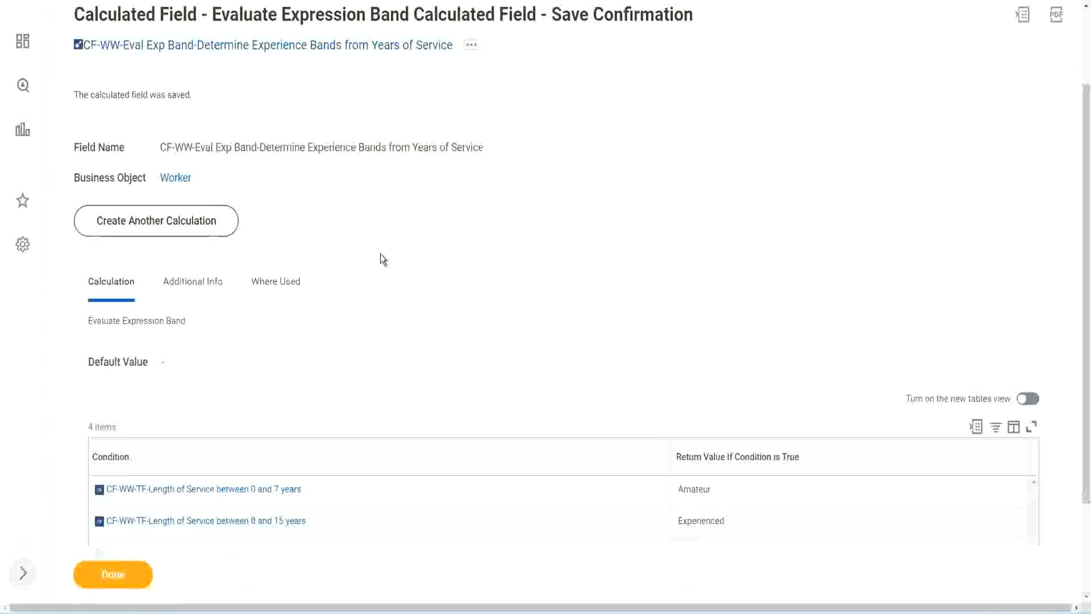
scroll(380, 253, down, 3)
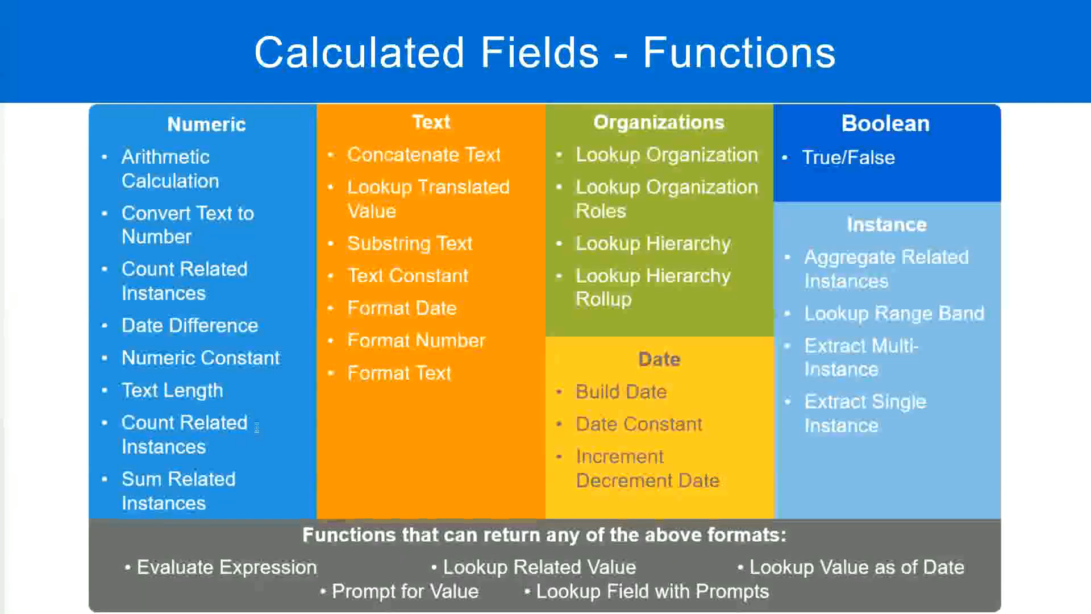
key(alt+Tab)
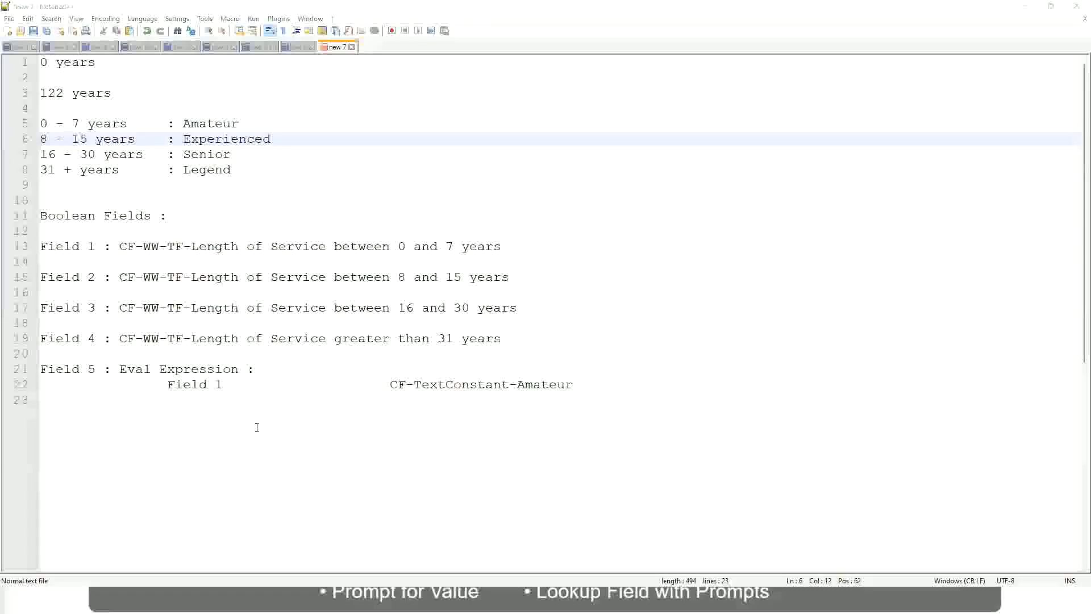
key(alt+Tab)
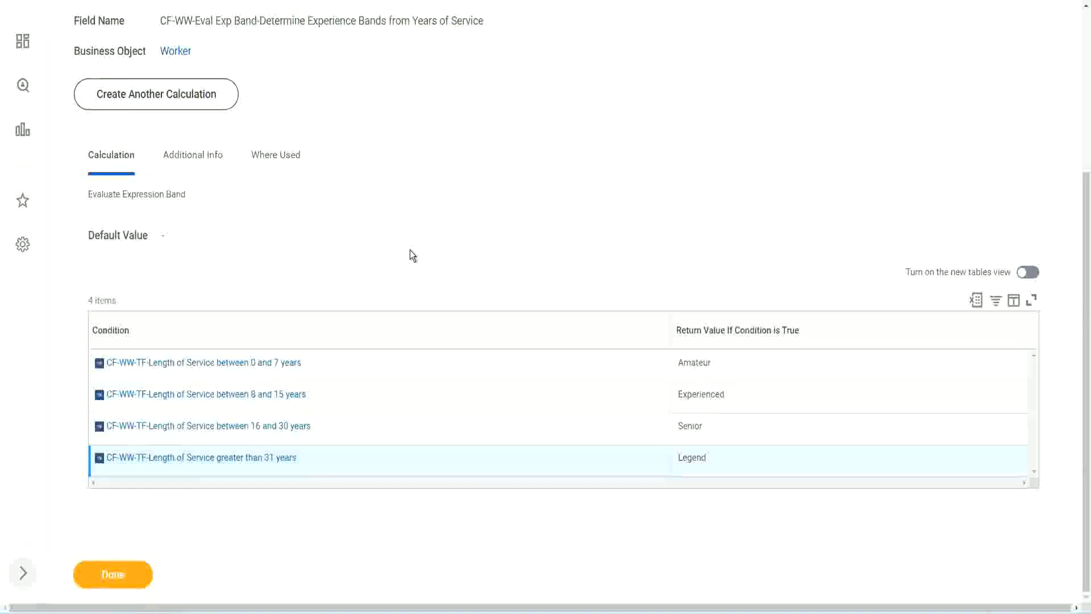
scroll(412, 254, up, 1)
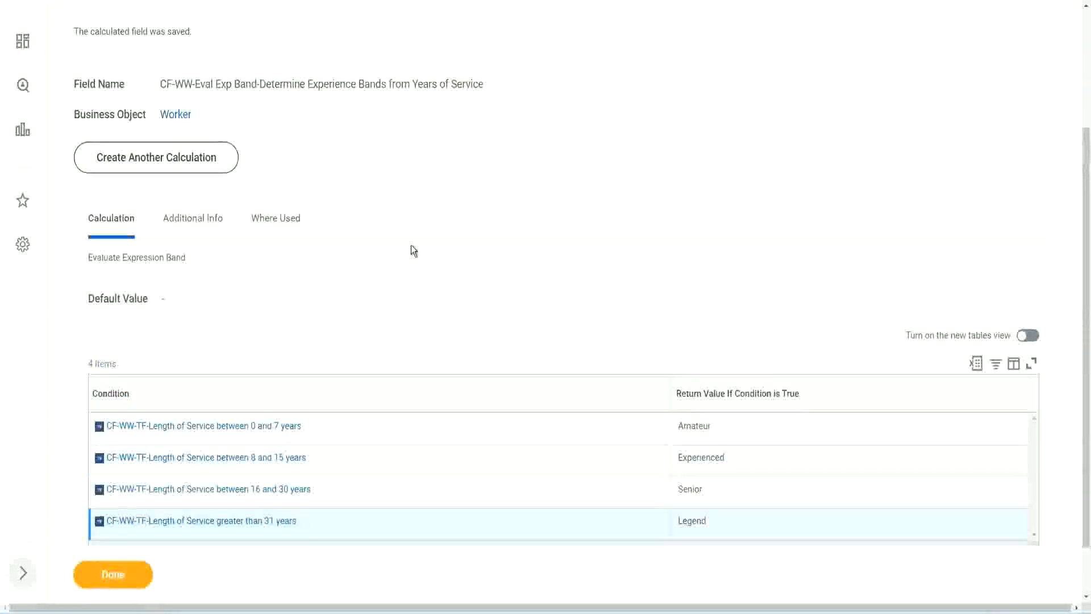
scroll(411, 250, up, 3)
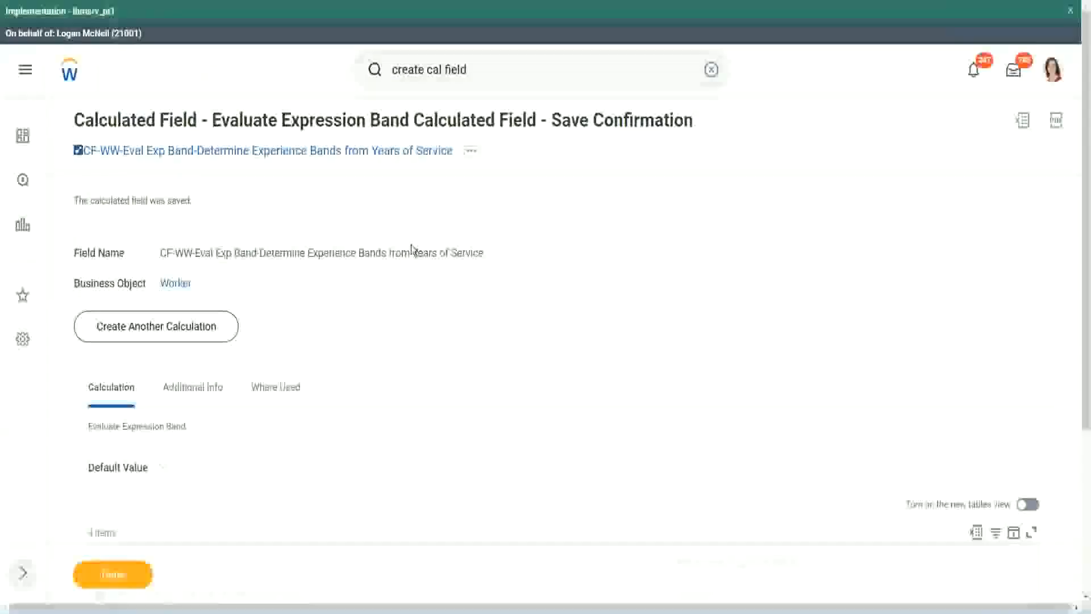
scroll(409, 250, down, 4)
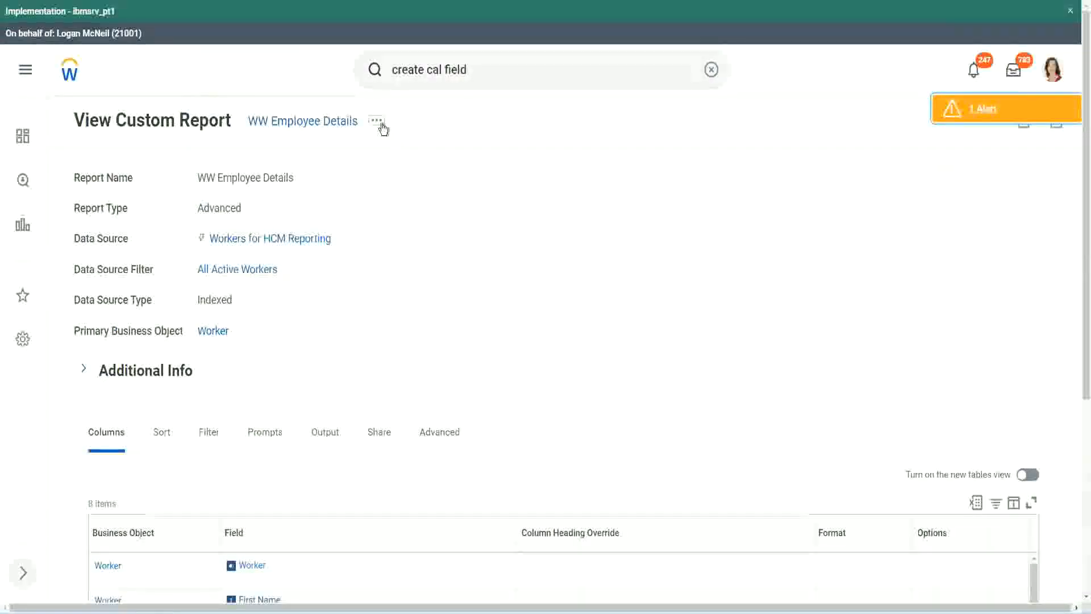
Open the WW Employee Details custom report for editing.
click(377, 120)
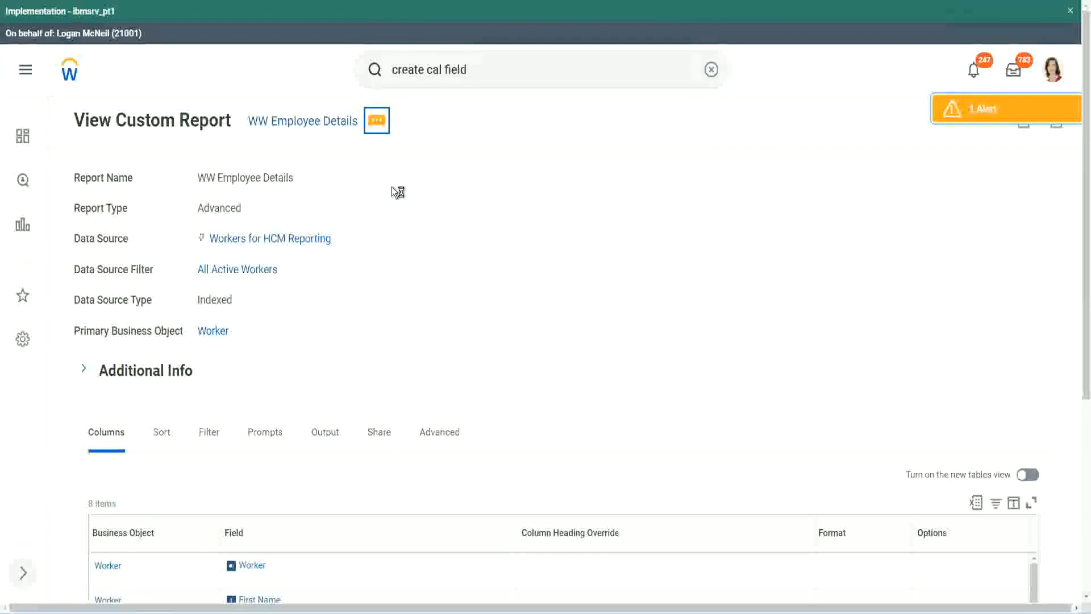
mouse_move(441, 185)
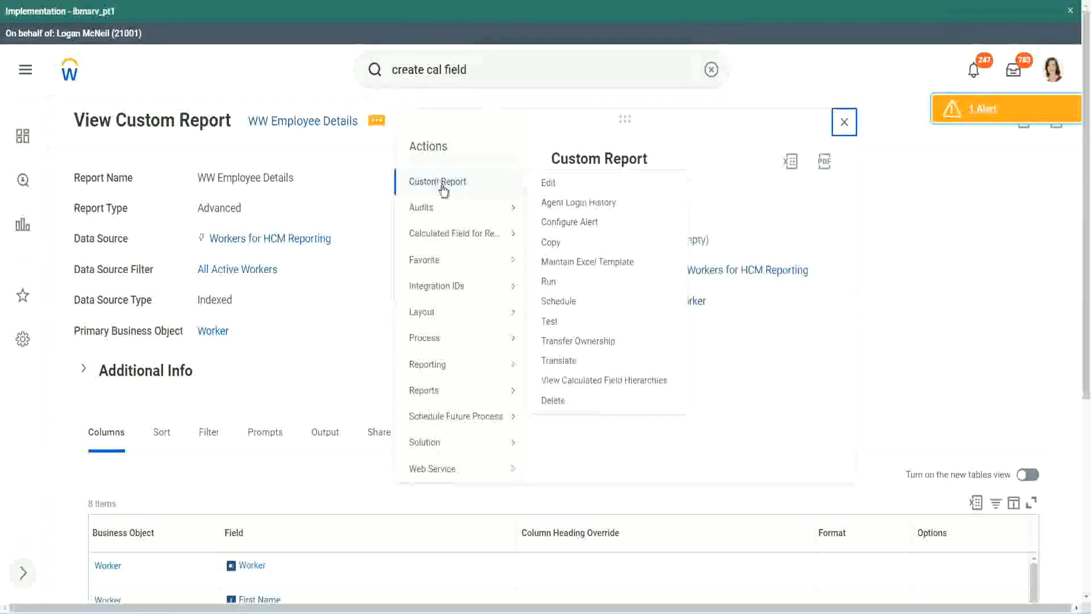
click(549, 183)
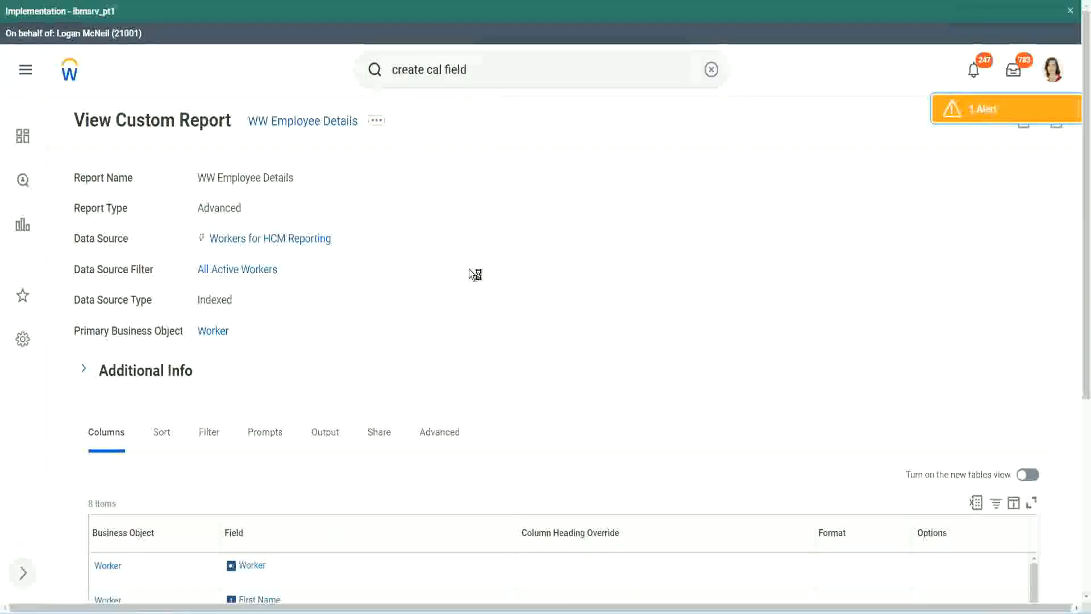
scroll(469, 269, down, 1)
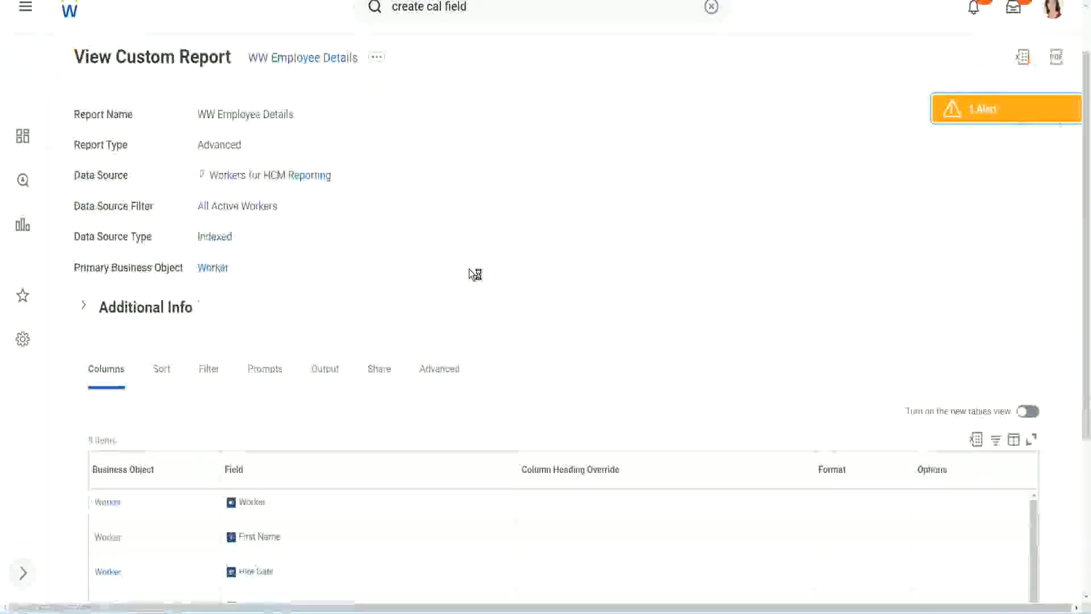
scroll(469, 268, down, 4)
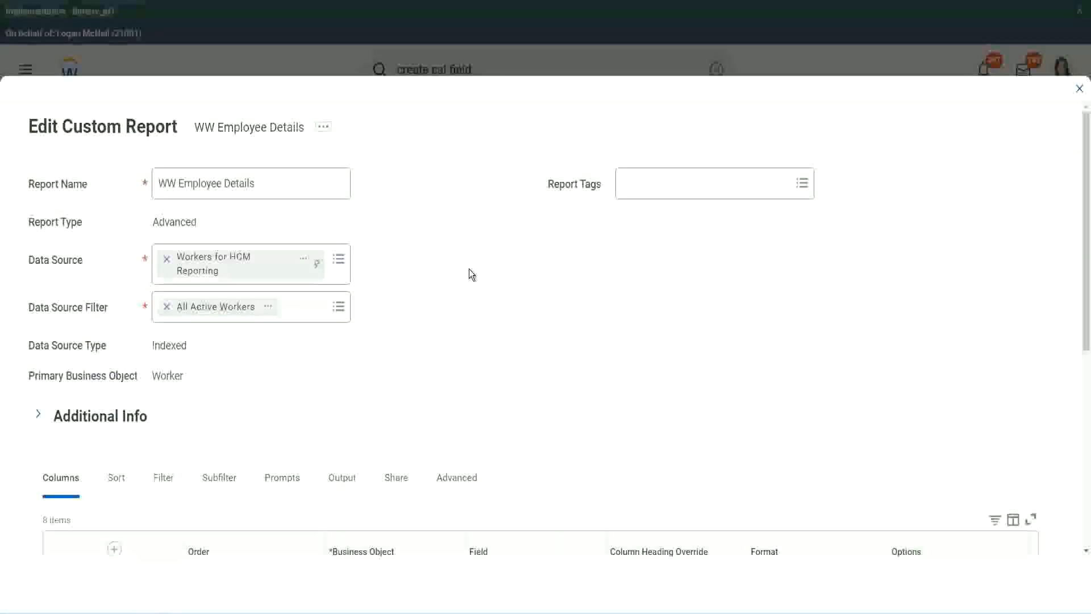
Add a Worker row after the last report column and copy the field name from the existing Experience Bands row.
scroll(470, 270, down, 8)
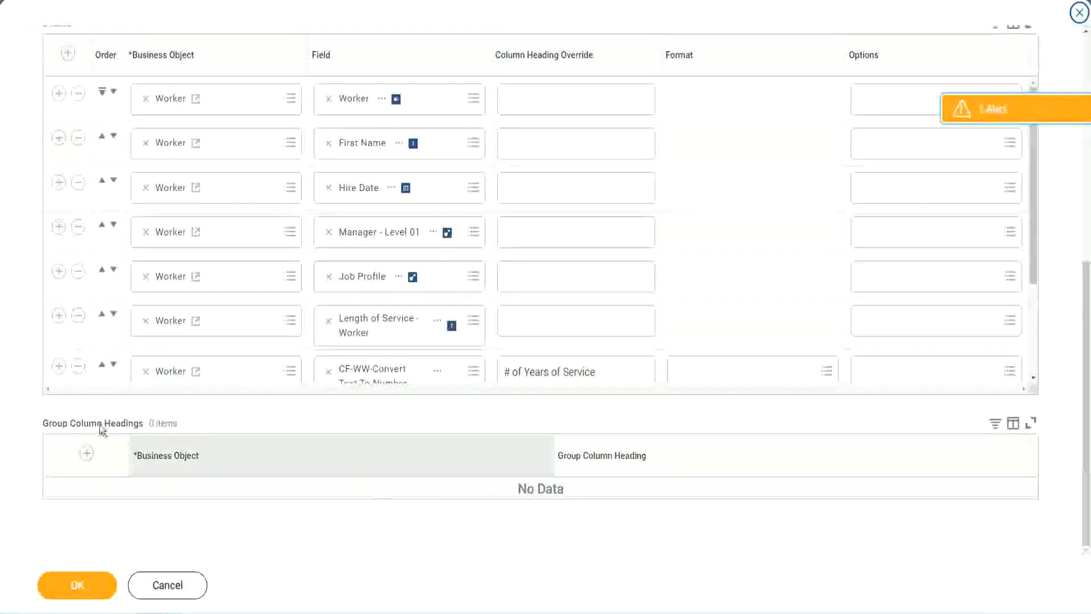
scroll(227, 273, down, 3)
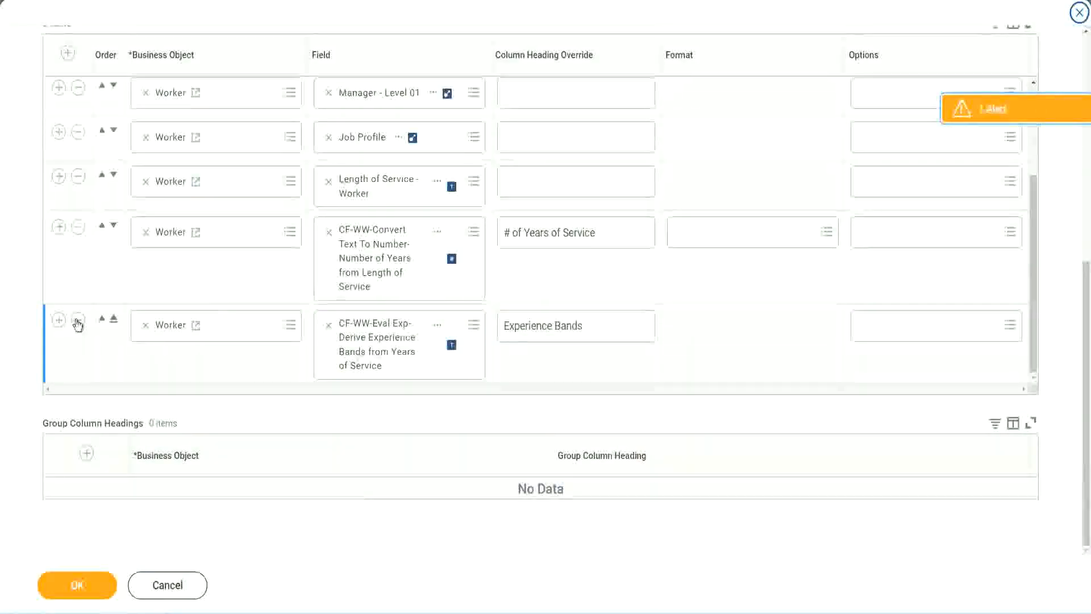
click(59, 319)
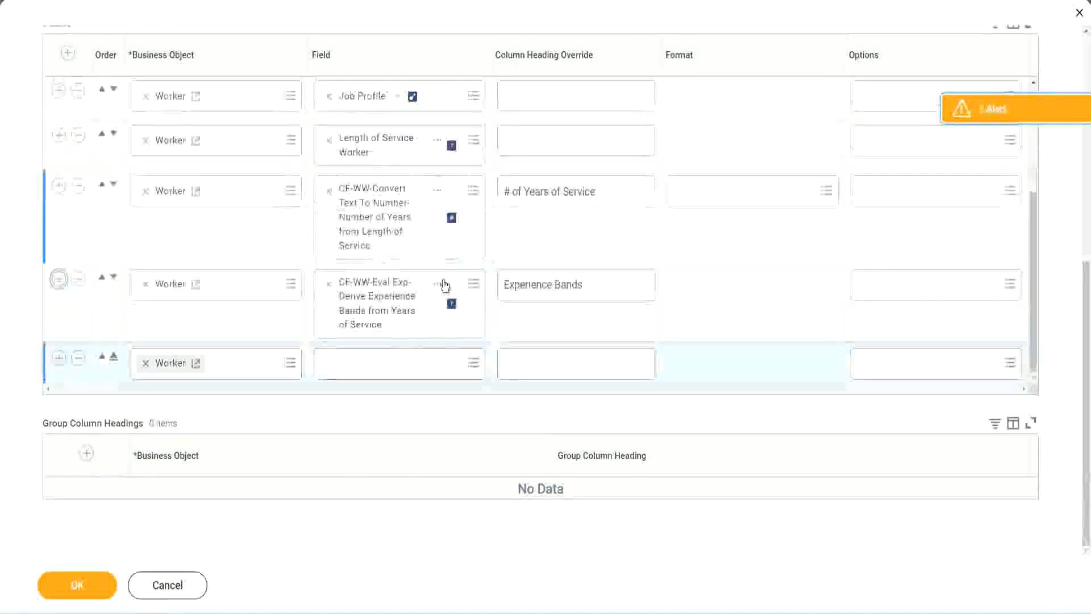
right_click(380, 307)
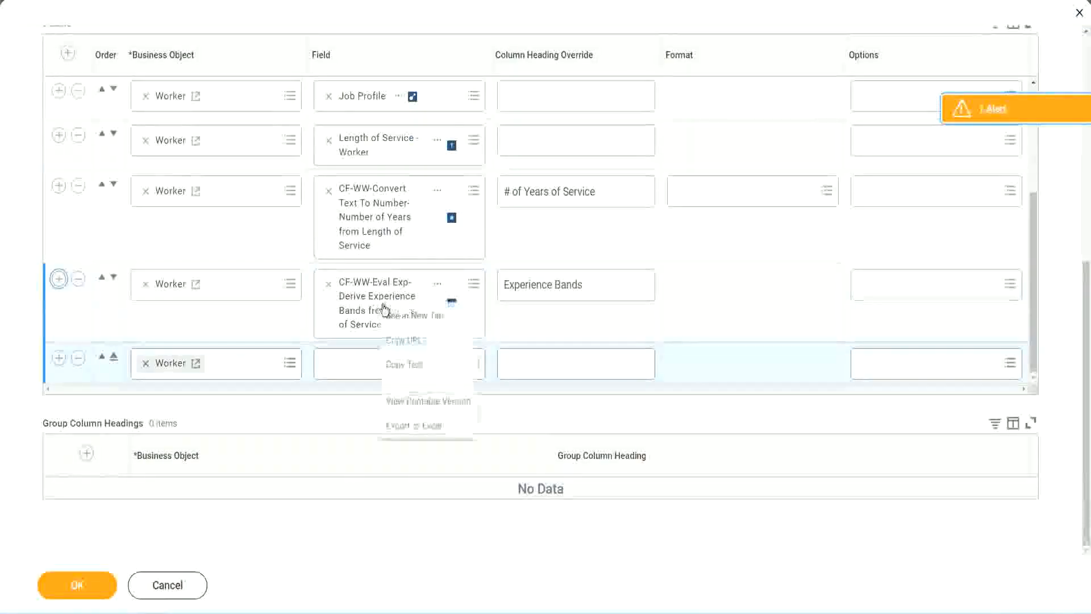
click(411, 363)
Search the new row's field for "CF-WW-Eval Exp Band" and select CF-WW-Eval Exp Band-Determine Experience Bands from Years of Service.
click(400, 373)
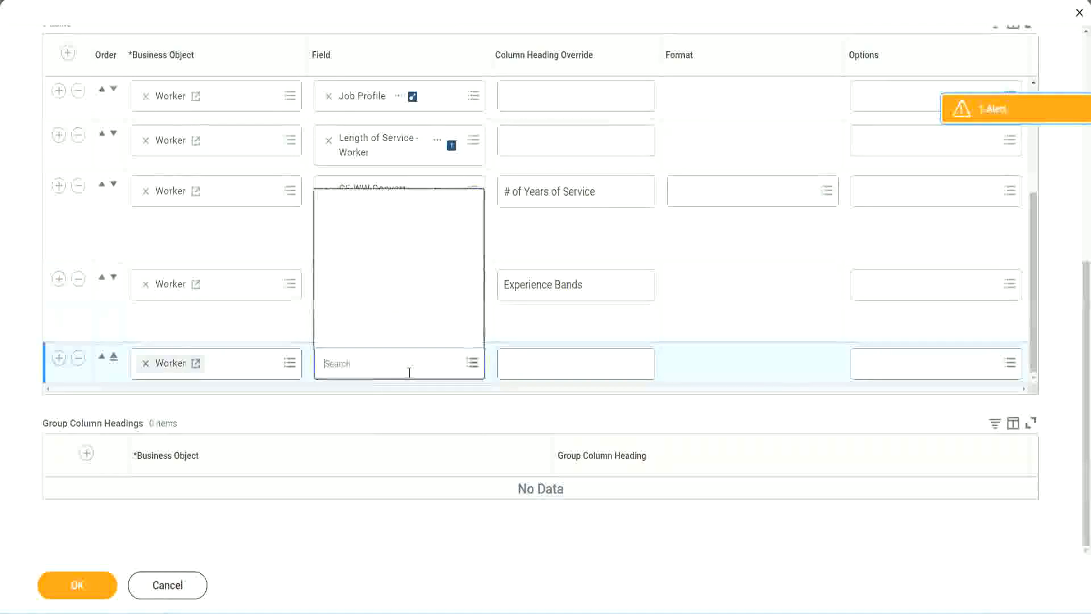
key(ctrl+v)
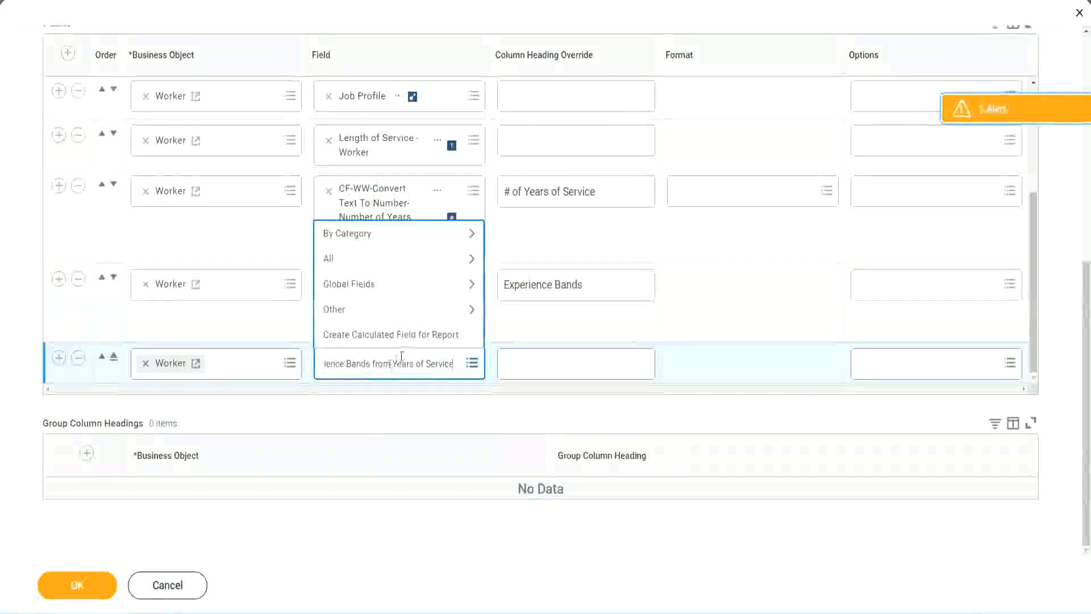
drag(328, 355, 277, 361)
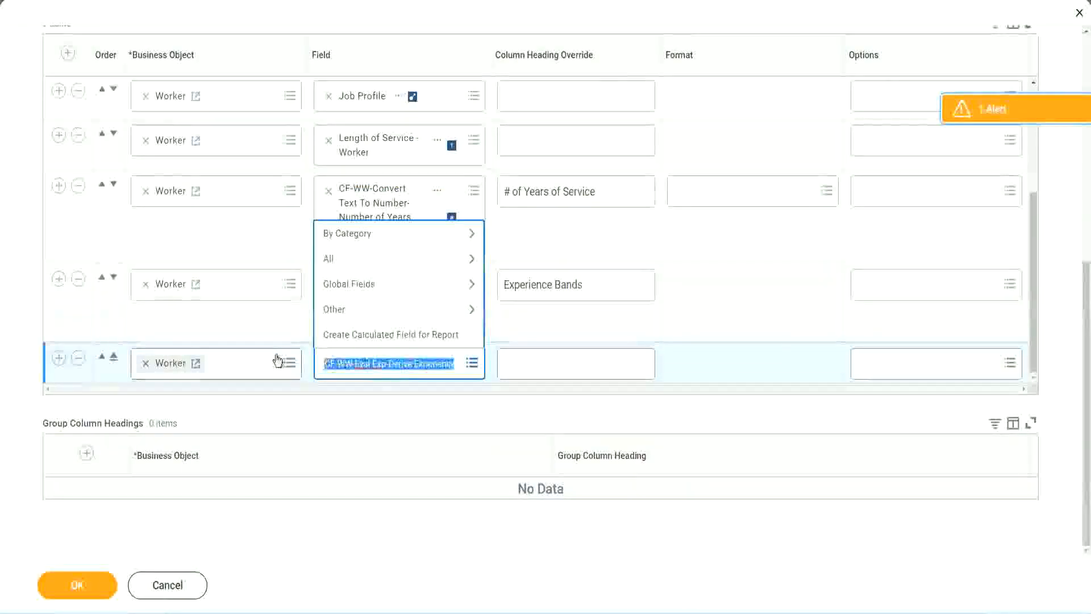
click(387, 364)
text(Band)
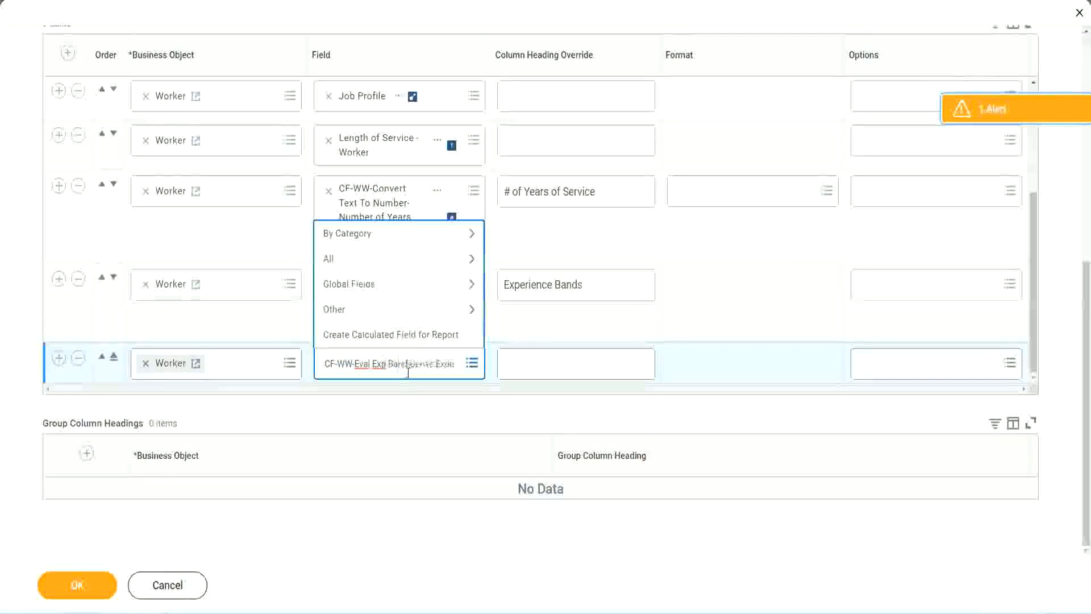
key(Delete)
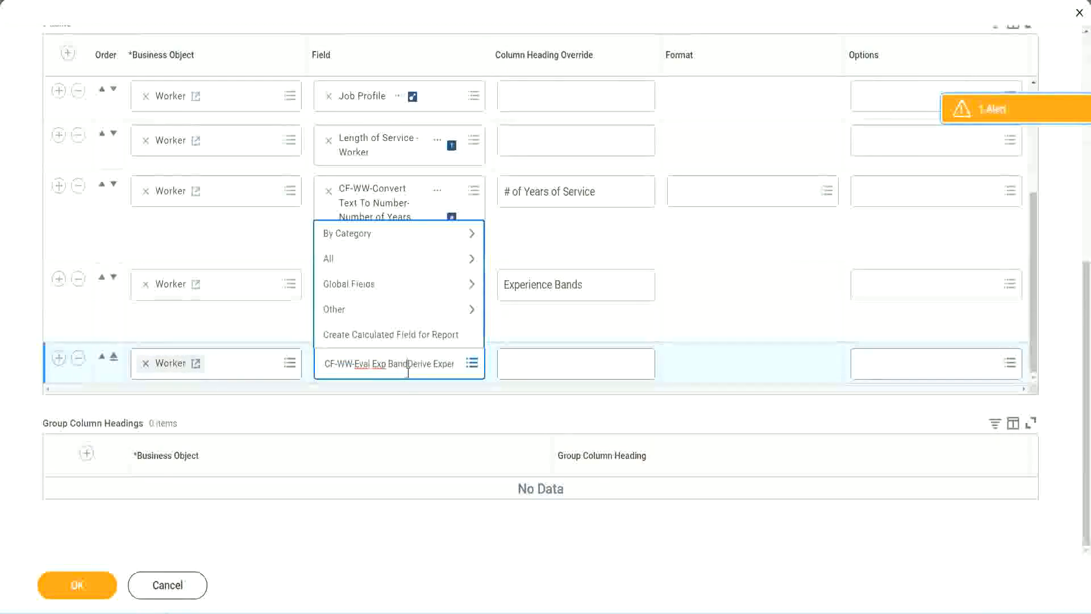
key(Delete)
key(Delete)
key(Delete)
key(Delete)
key(Delete)
key(Delete)
key(Delete)
key(Delete)
key(Delete)
key(Delete)
key(Delete)
key(Delete)
key(Delete)
key(Delete)
key(Delete)
key(Delete)
key(Delete)
key(Delete)
key(Delete)
key(Delete)
key(Return)
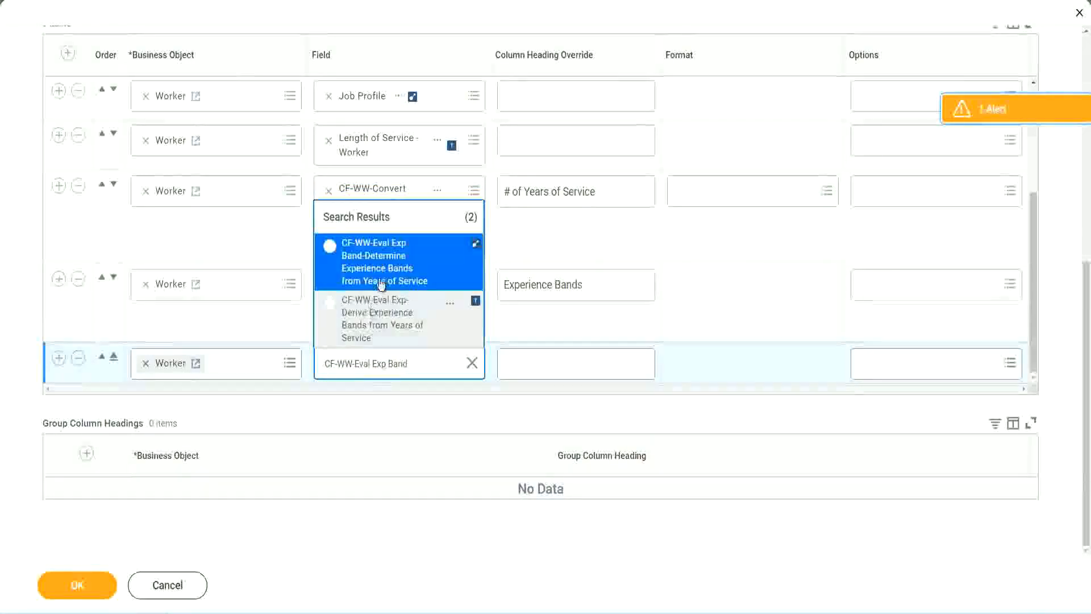
click(398, 269)
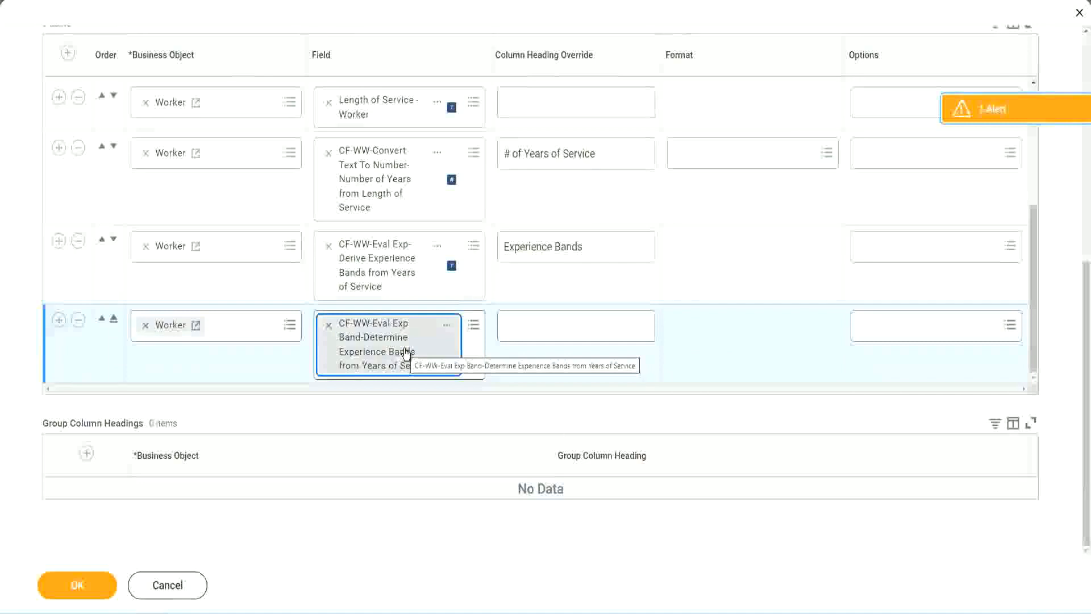
Set the new column's heading override to "Experience Bands (Eval Exp Bands)" and save the report.
click(600, 247)
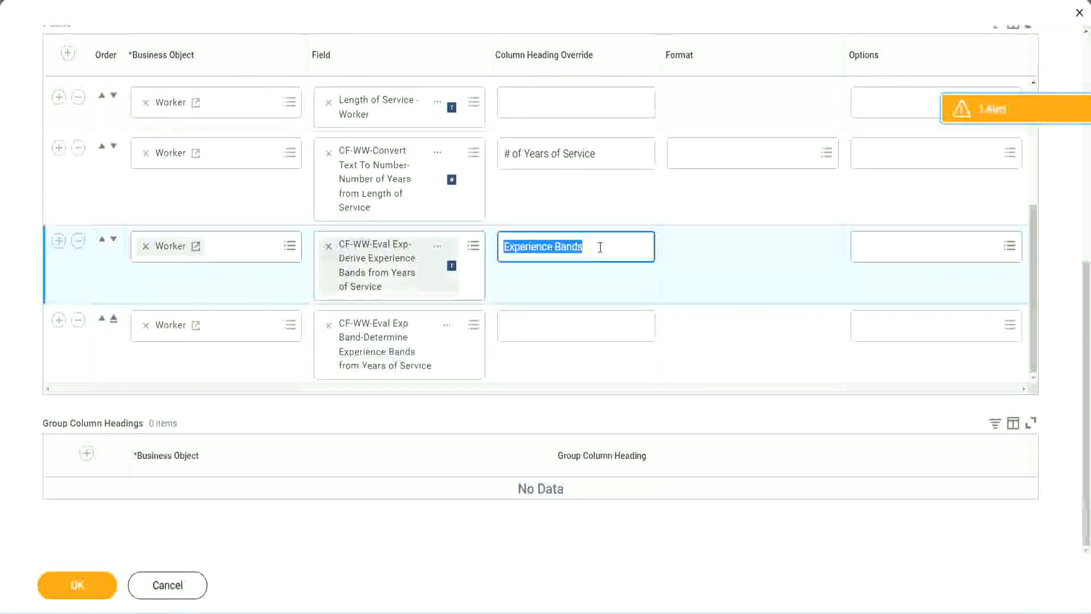
click(530, 324)
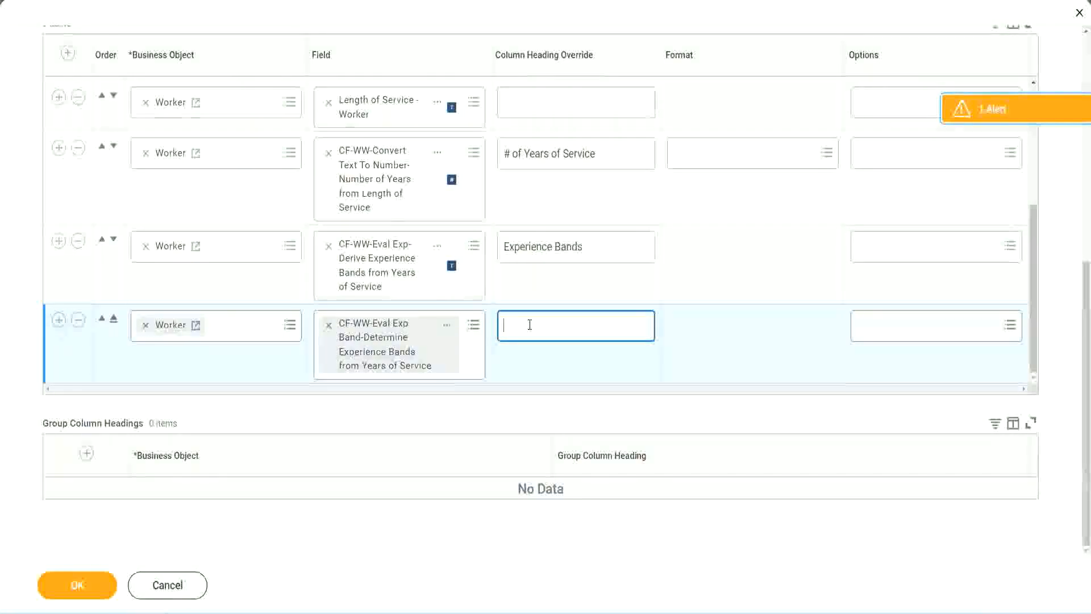
key(ctrl+v)
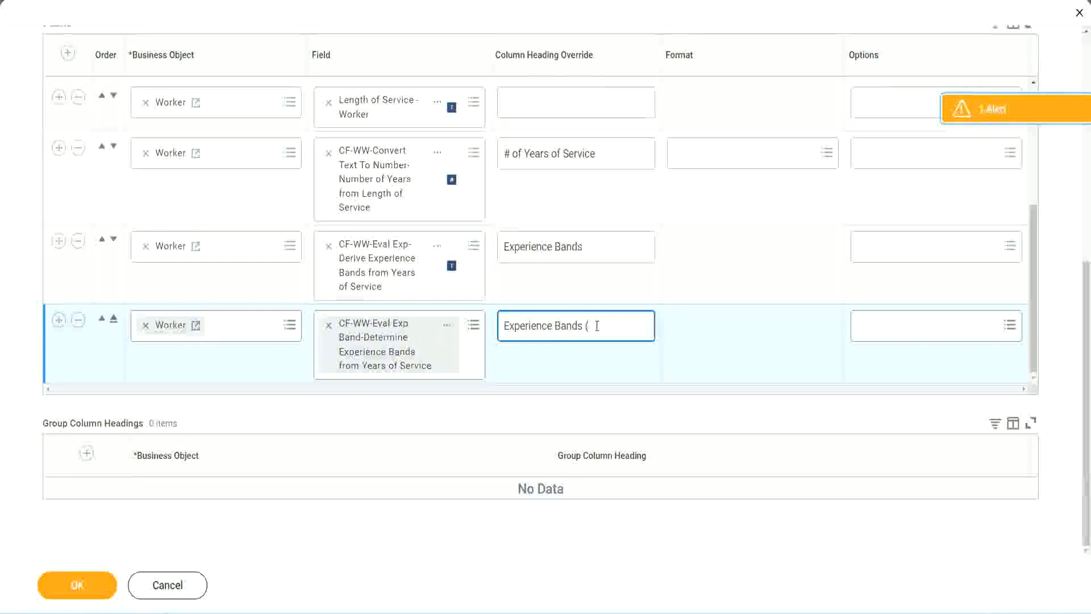
text(val E)
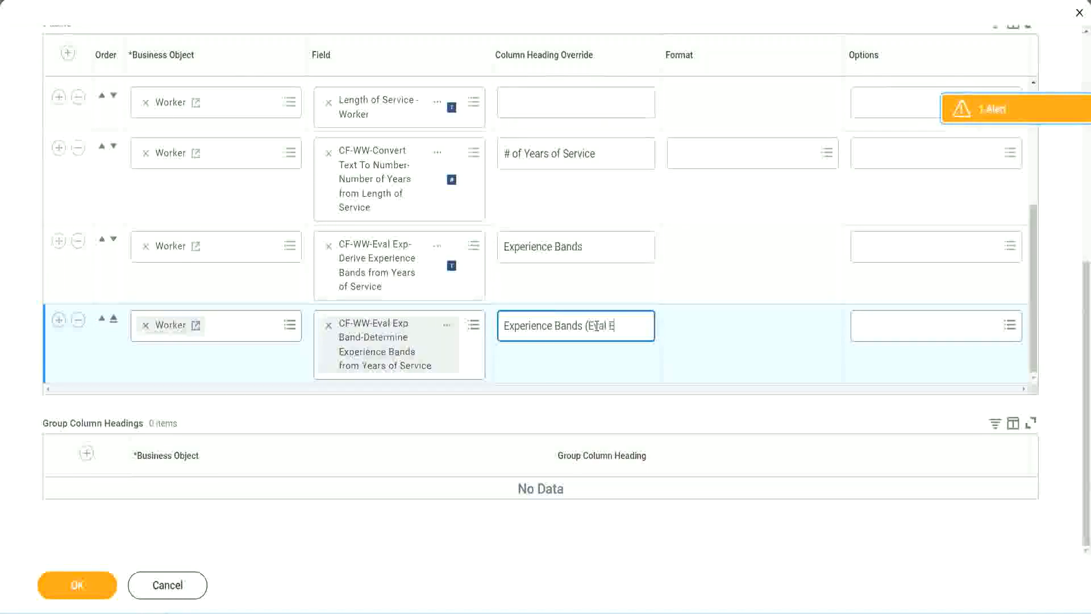
text(xp Bands))
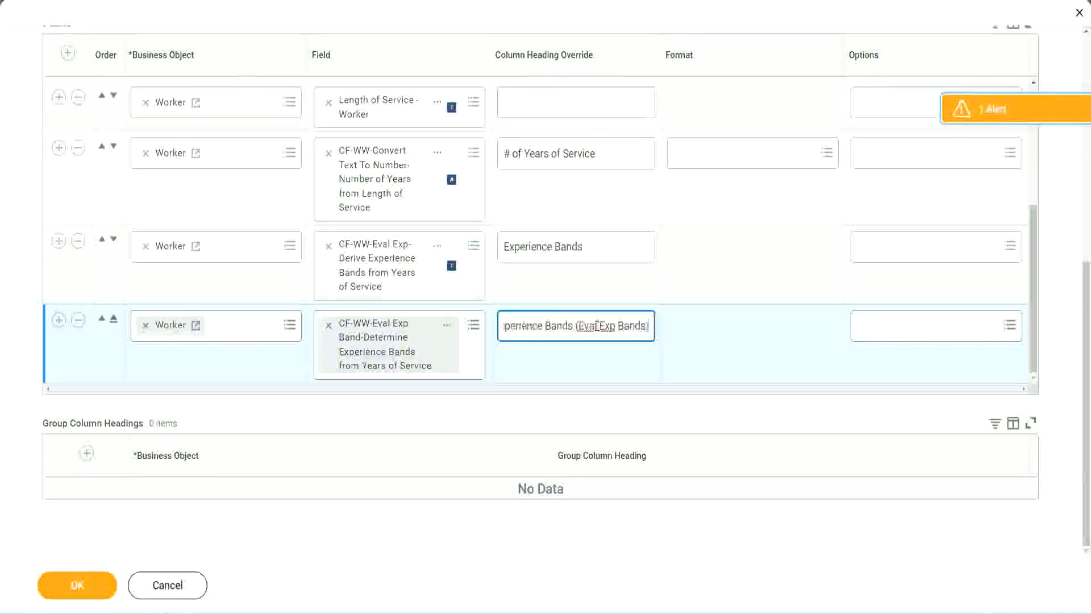
double_click(607, 325)
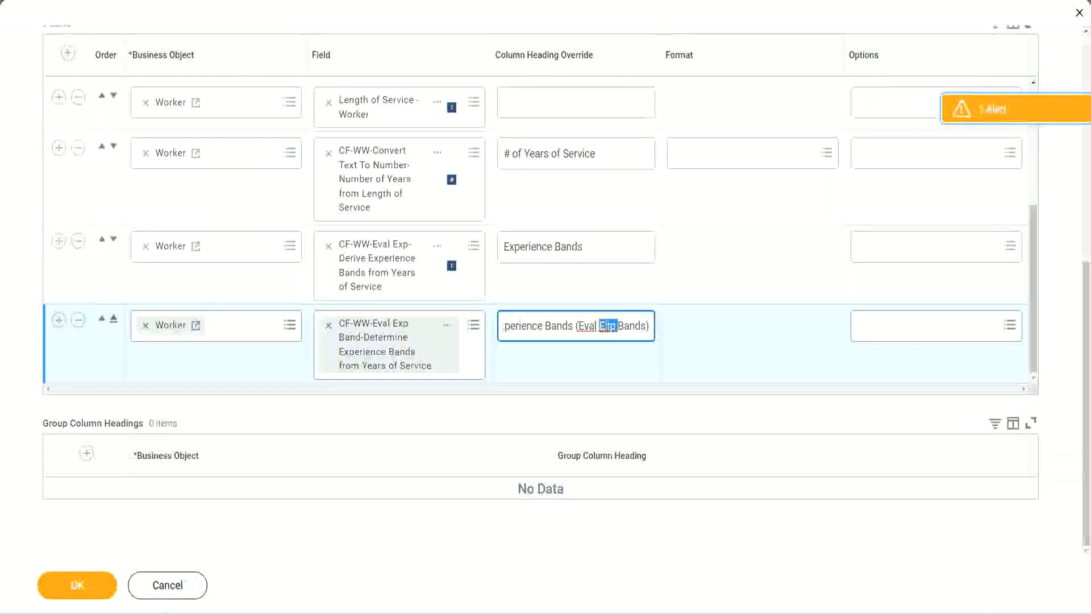
click(629, 325)
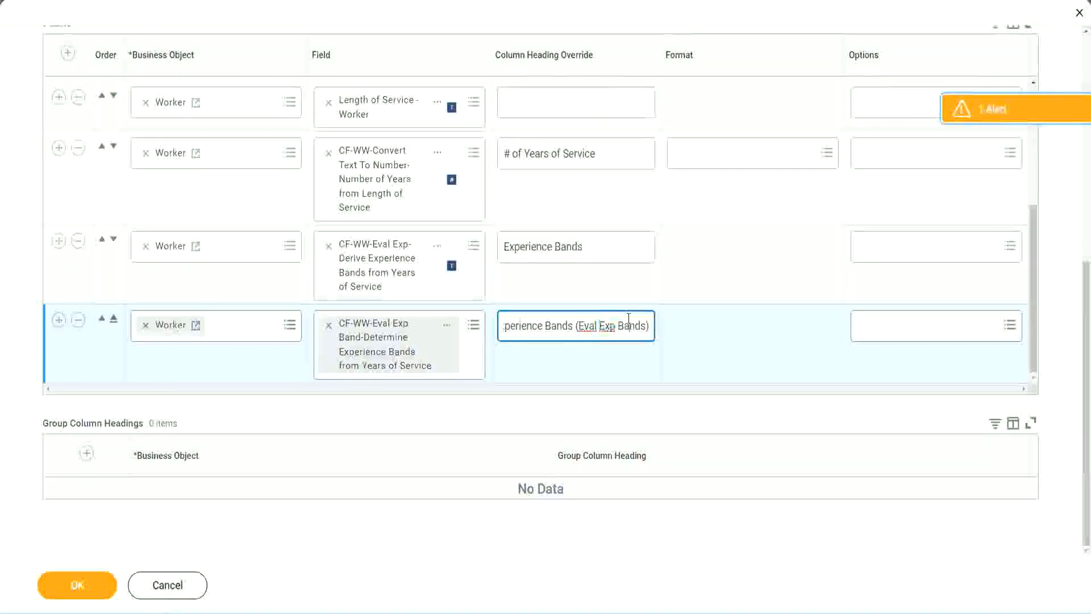
click(83, 588)
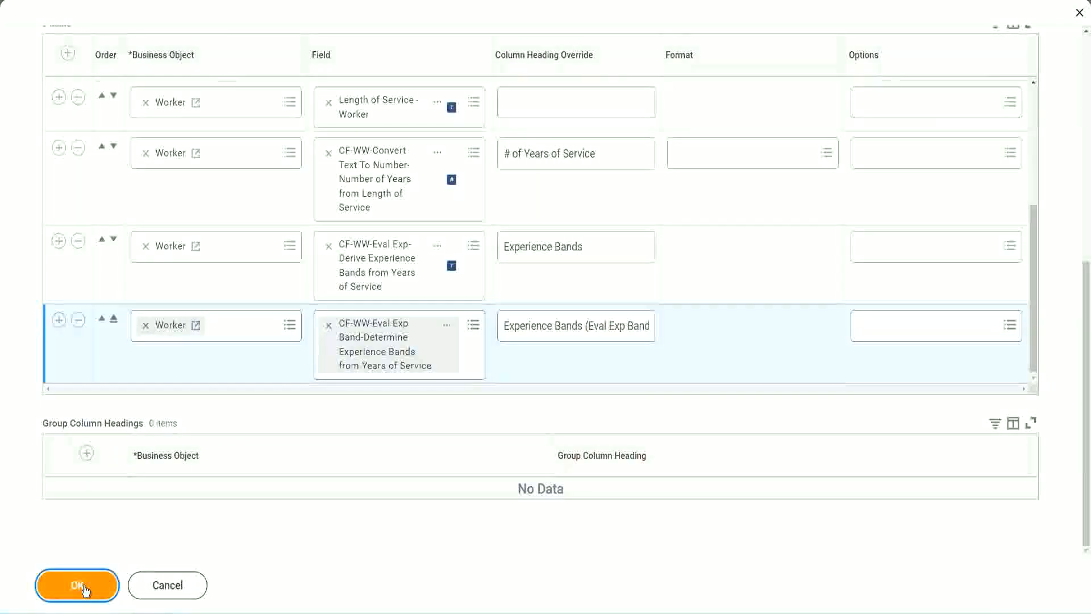